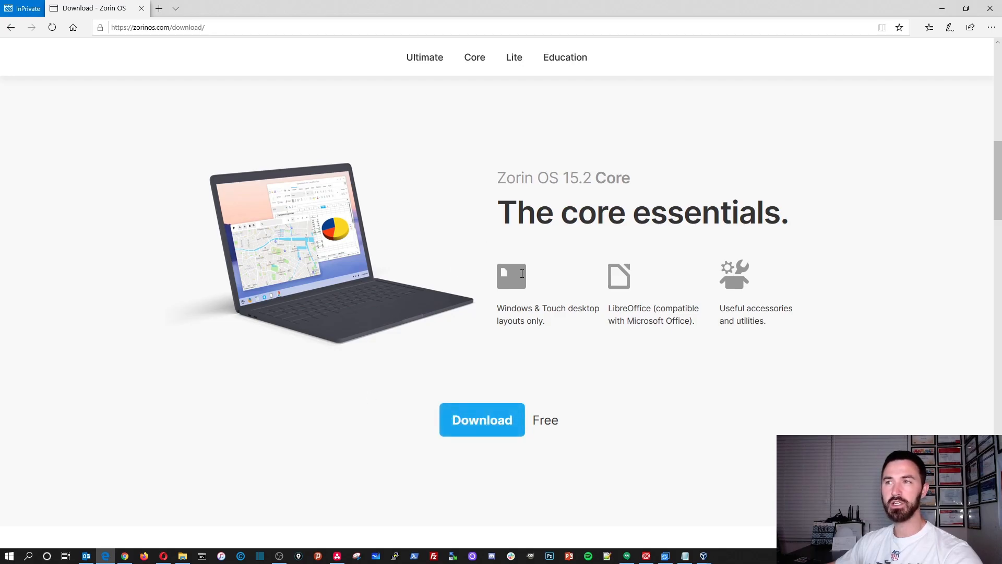
Step: Switch to VirtualBox and set up a new Linux virtual machine named Zorin OS with 8192 MB of memory
left_click(943, 9)
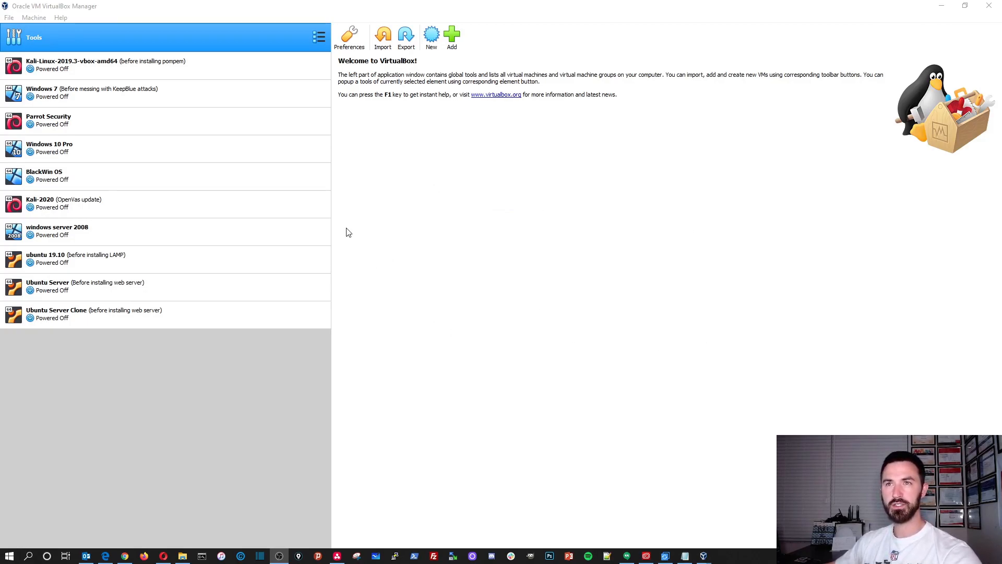
left_click(34, 18)
left_click(43, 31)
type("Zorin OS")
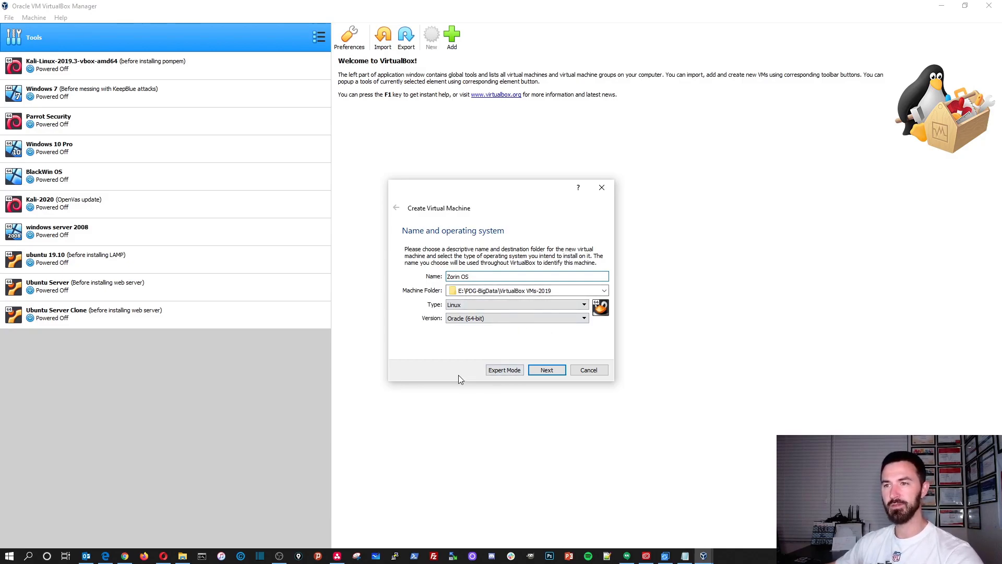
left_click(543, 372)
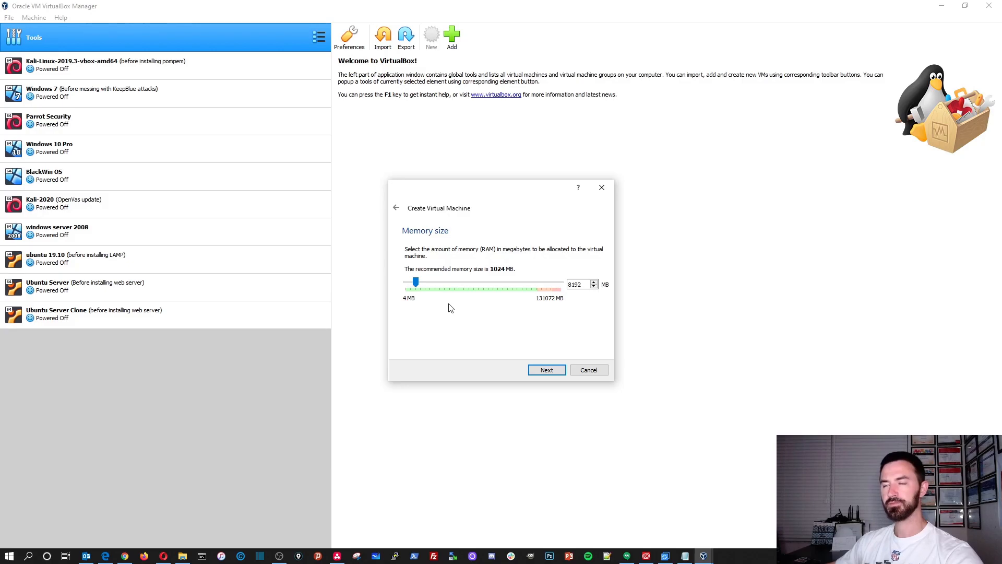
left_click(541, 371)
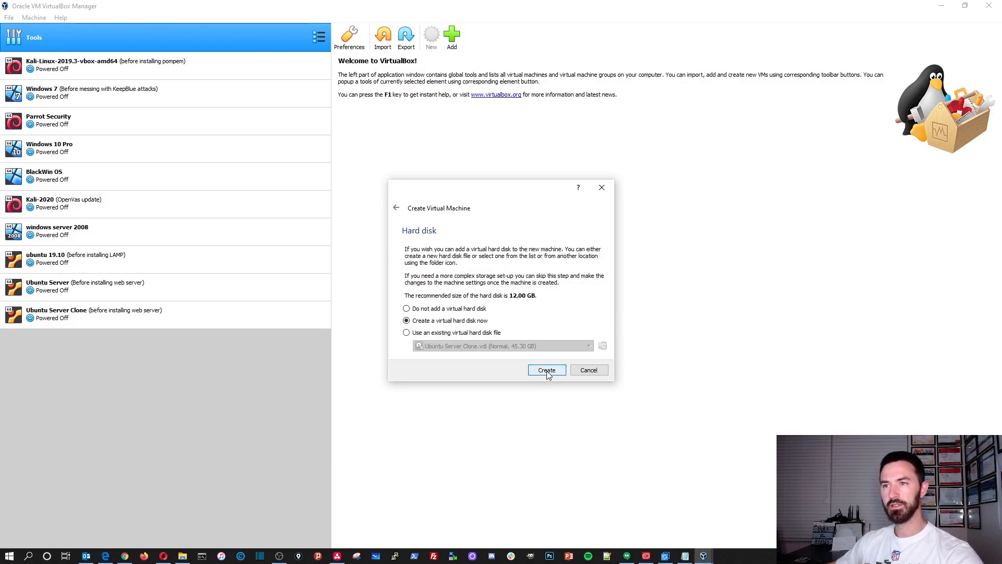
Step: Create a new dynamically allocated virtual hard disk for the Zorin OS machine
left_click(548, 374)
left_click(547, 389)
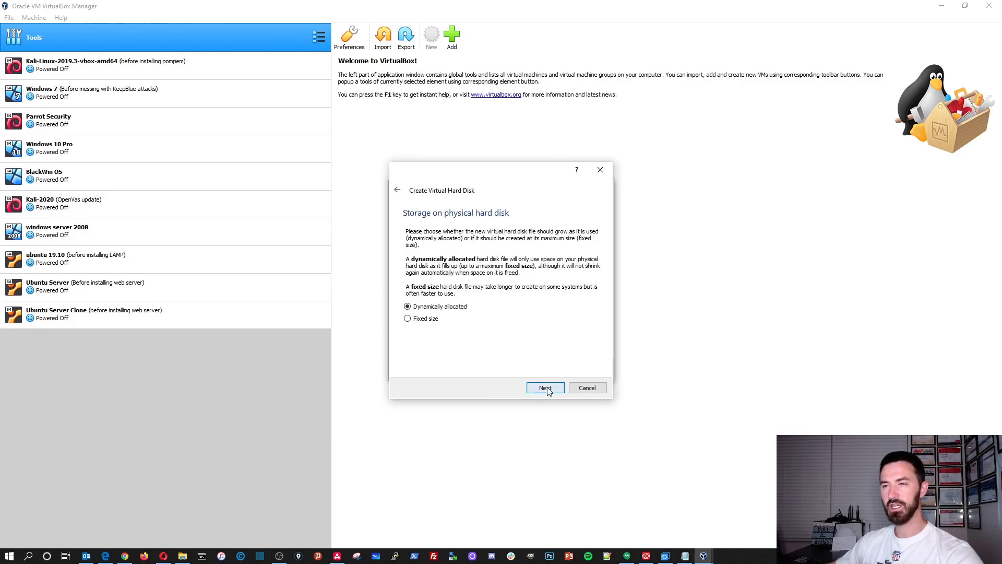
left_click(545, 389)
left_click(496, 288)
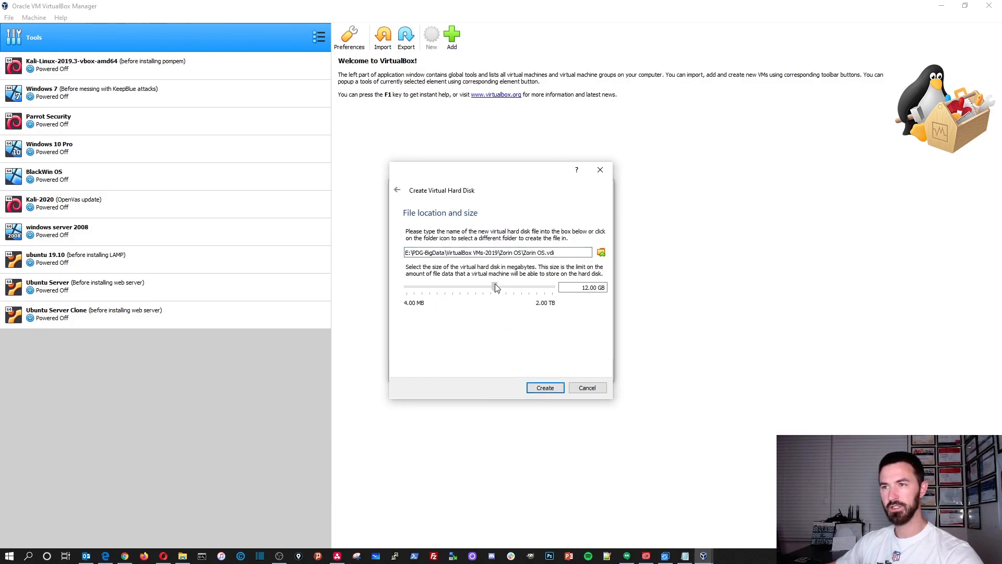
left_click(546, 387)
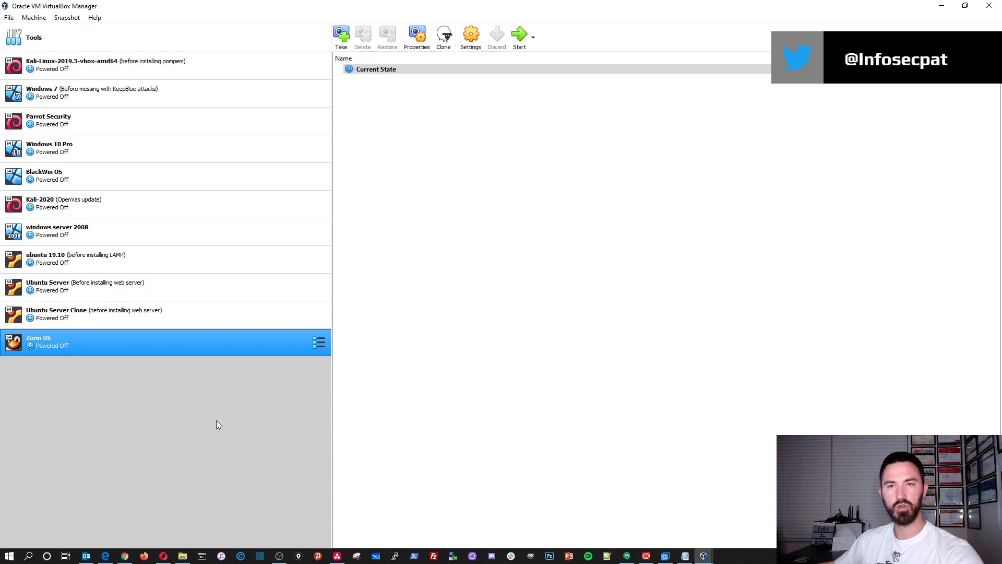
Step: Start the Zorin OS machine using Zorin-OS-15.2-Core-64-bit.iso from Downloads as the start-up disk
double_click(272, 344)
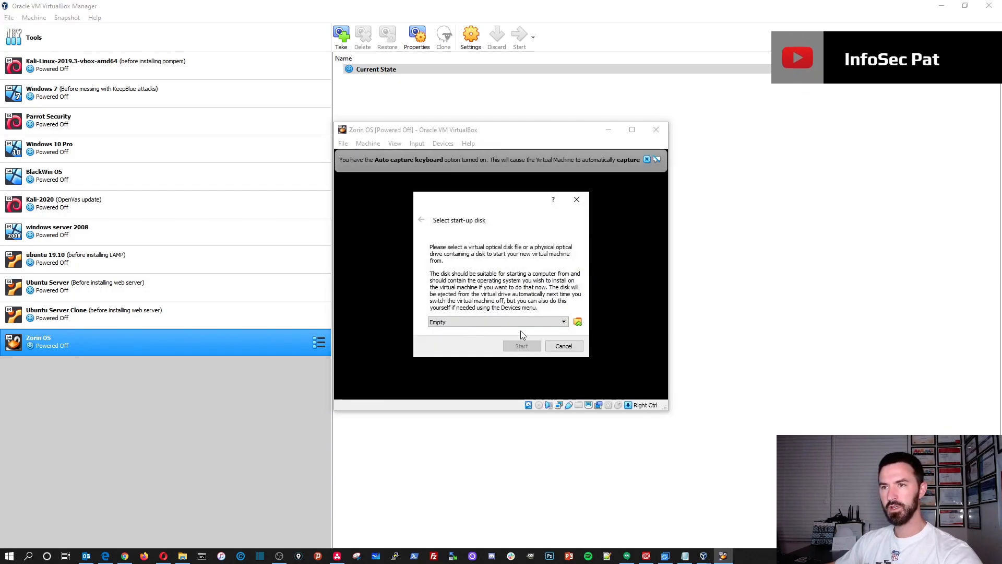
left_click(577, 323)
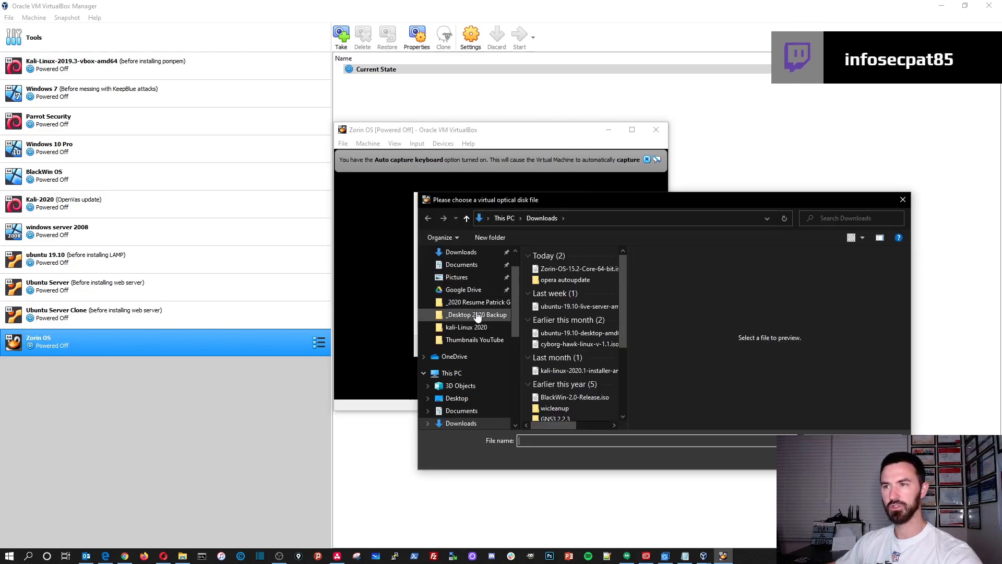
left_click(577, 271)
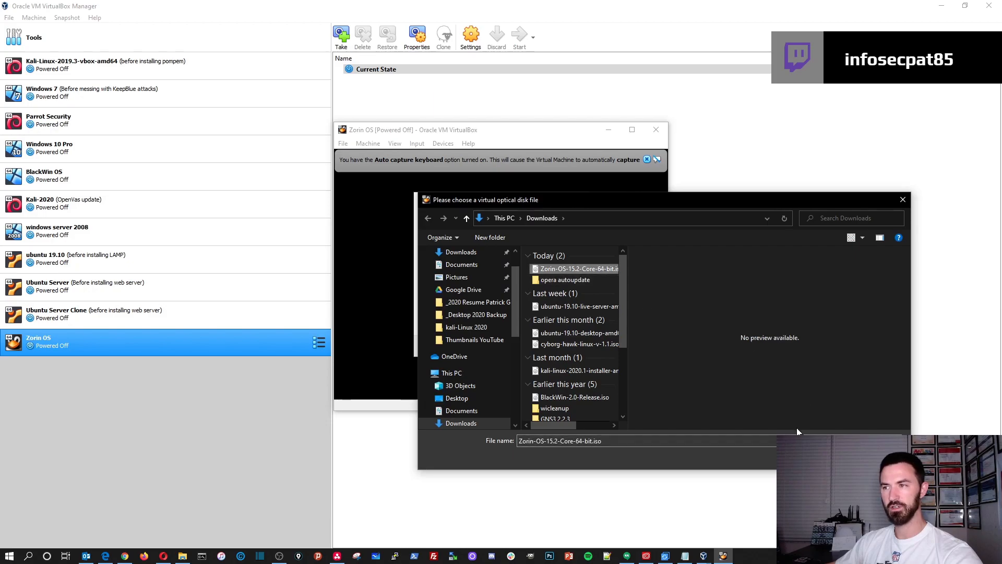
left_click(827, 457)
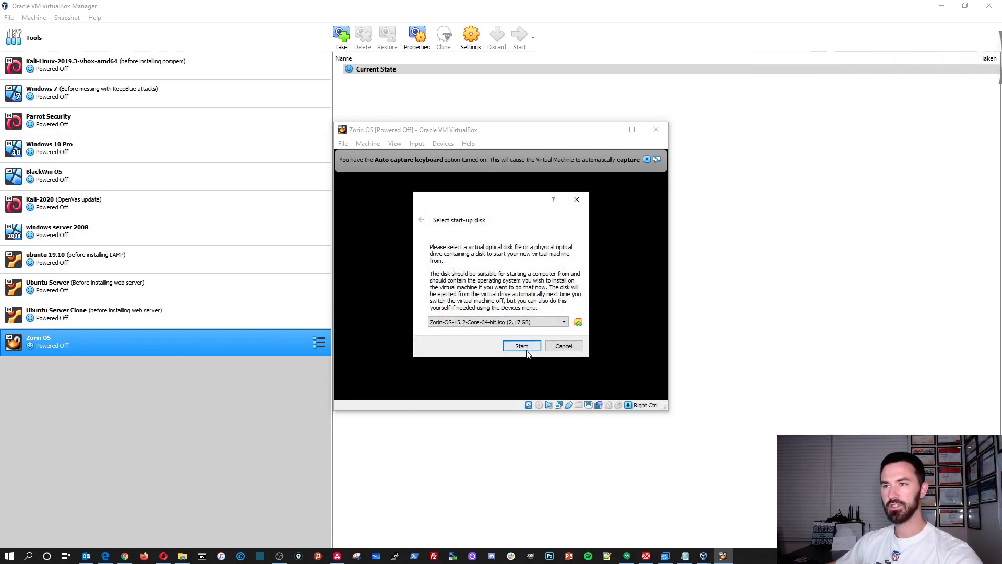
left_click(523, 347)
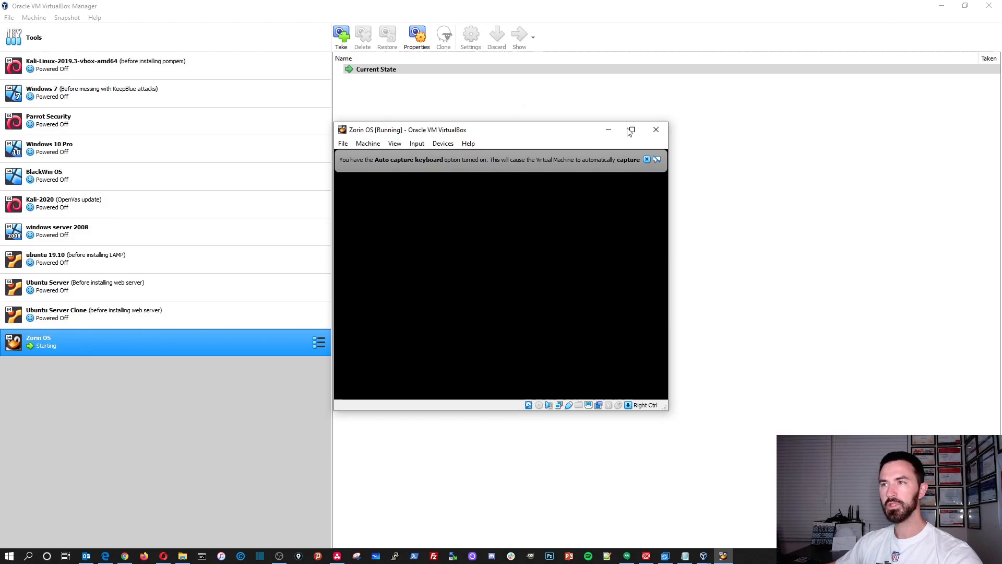
Step: Maximize the virtual machine window, boot the Try or Install Zorin OS entry and dismiss the mouse notices
left_click(631, 129)
left_click(980, 34)
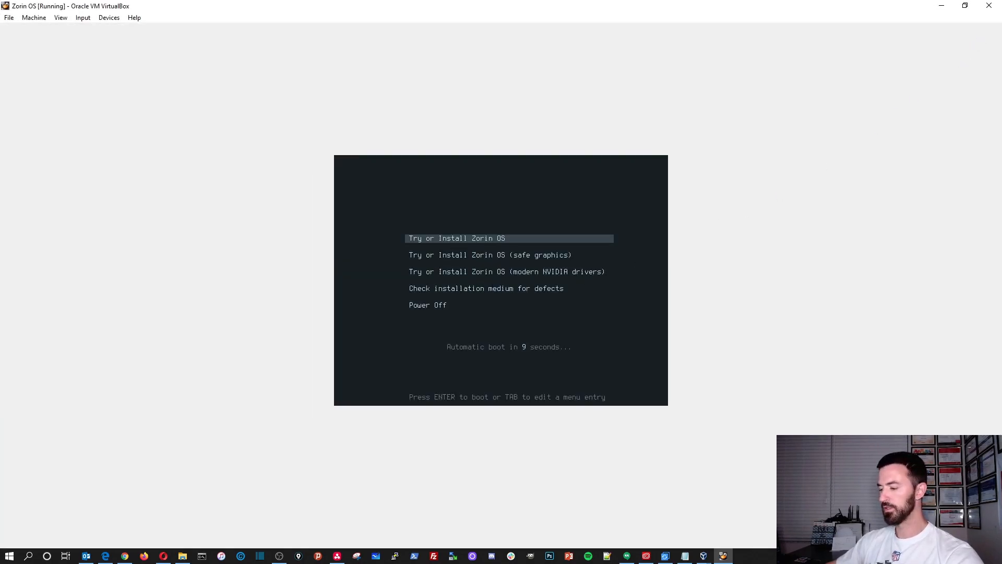
key("Down")
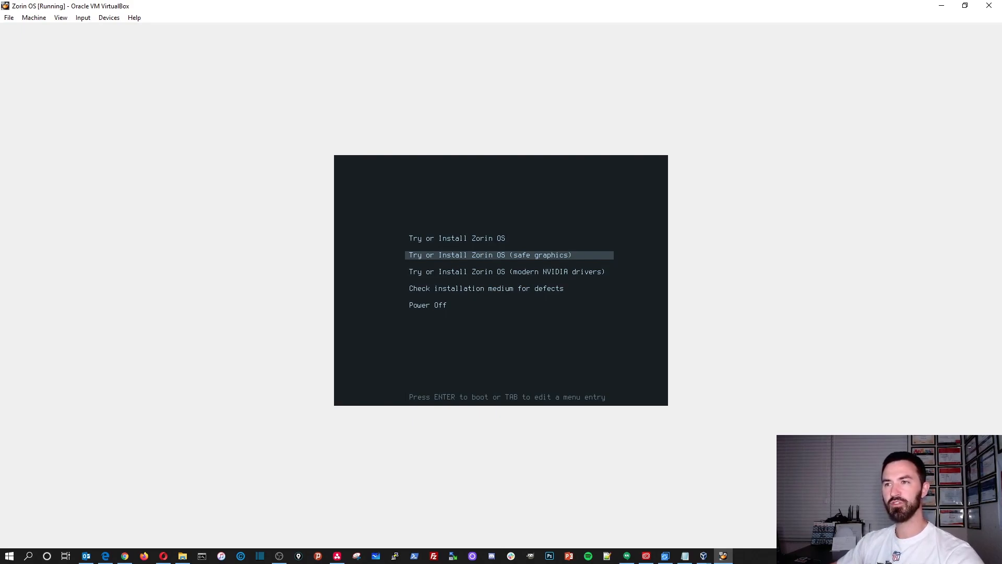
key("Up")
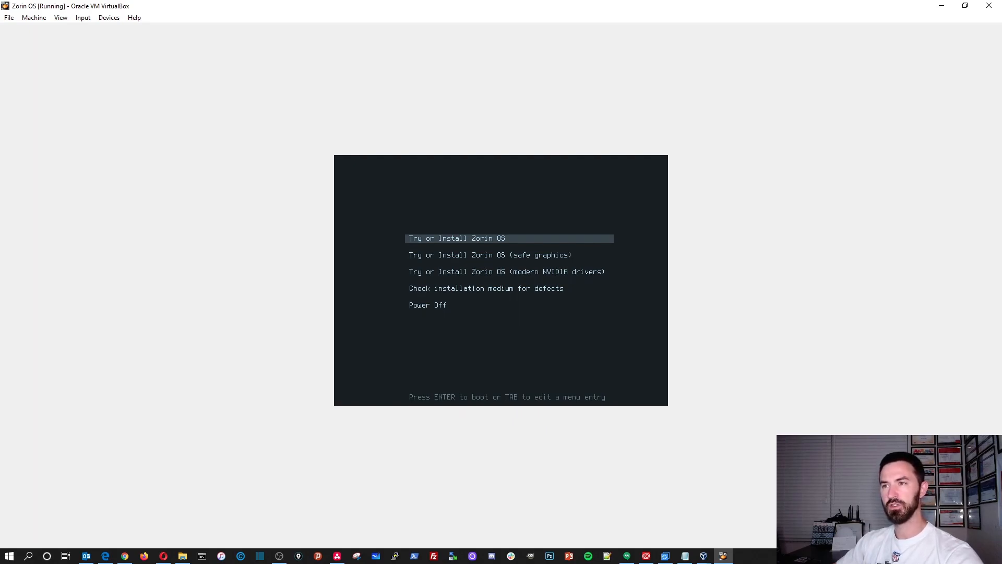
key("Return")
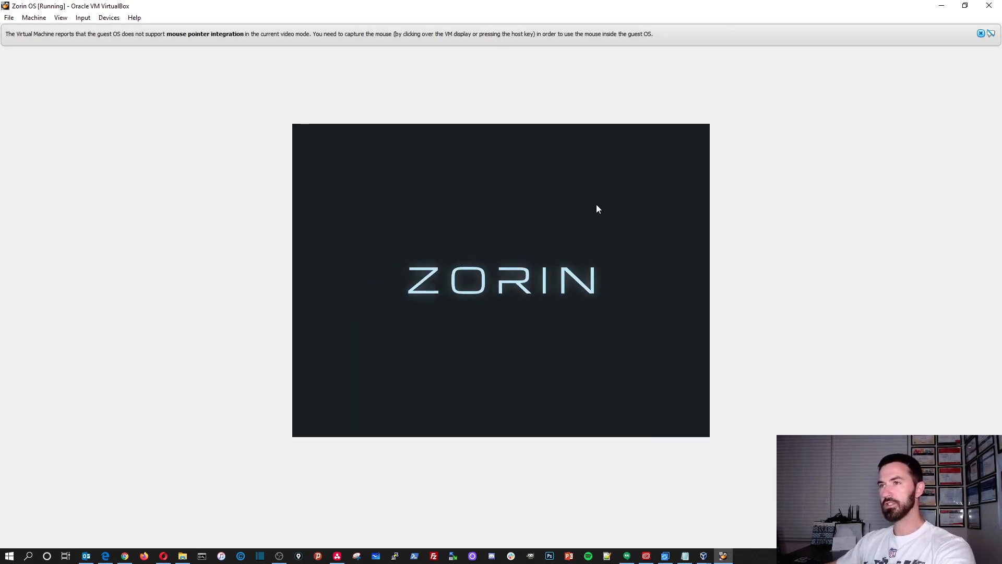
left_click(980, 33)
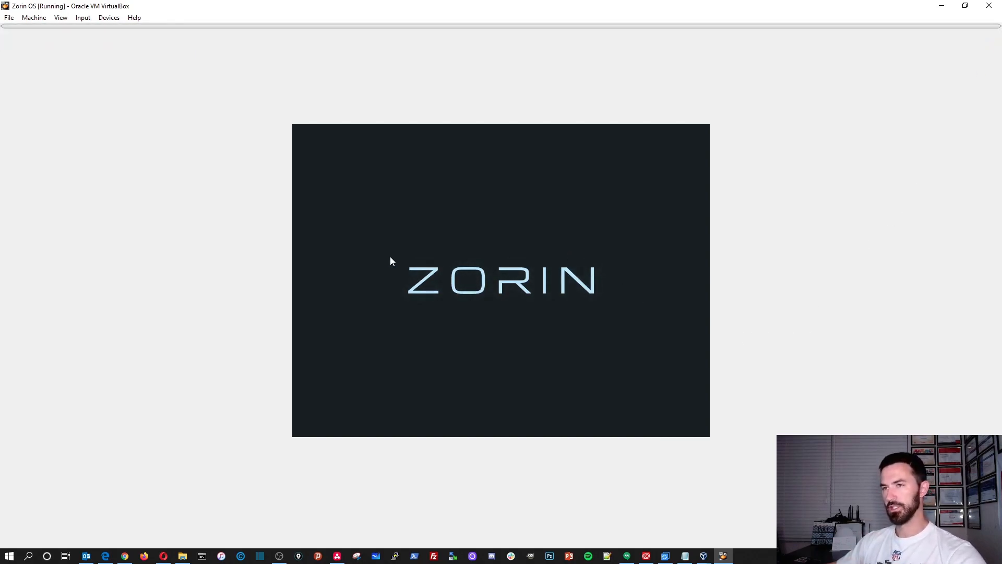
left_click(981, 34)
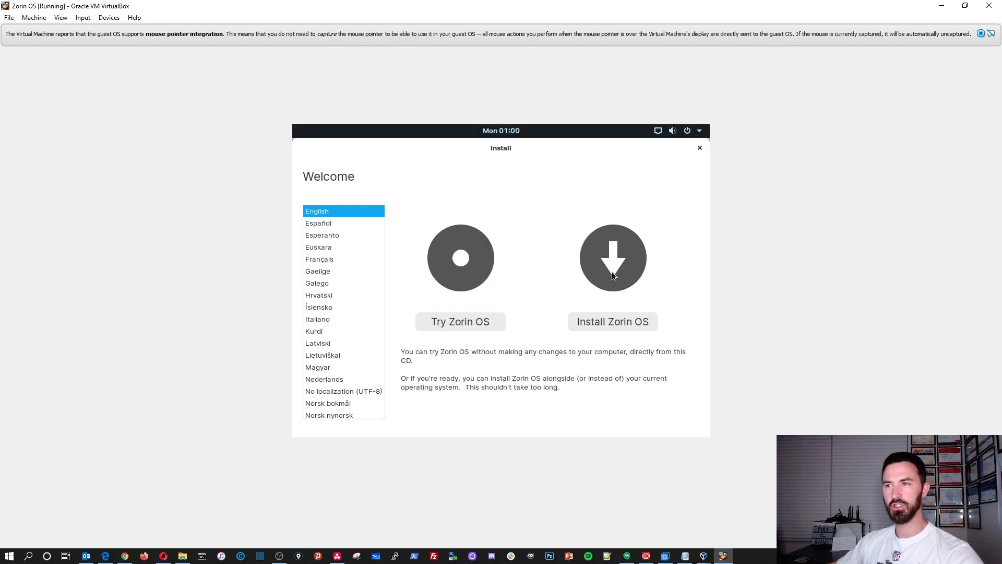
Step: Choose to install Zorin OS in English, then test and accept the English (US) keyboard layout
left_click(633, 321)
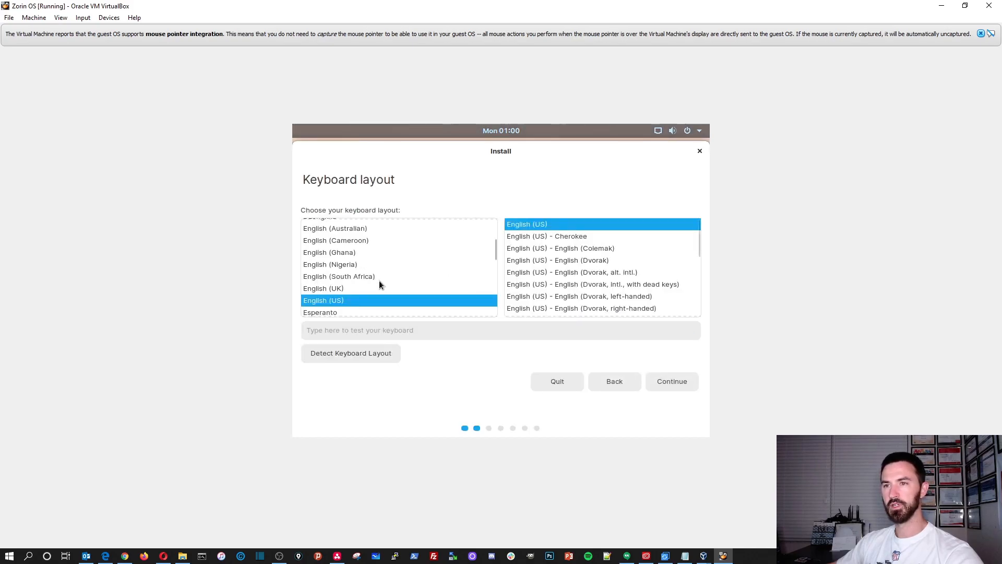
left_click(360, 330)
type("asdfasd")
key("BackSpace")
key("BackSpace")
key("BackSpace")
key("BackSpace")
key("BackSpace")
key("BackSpace")
key("BackSpace")
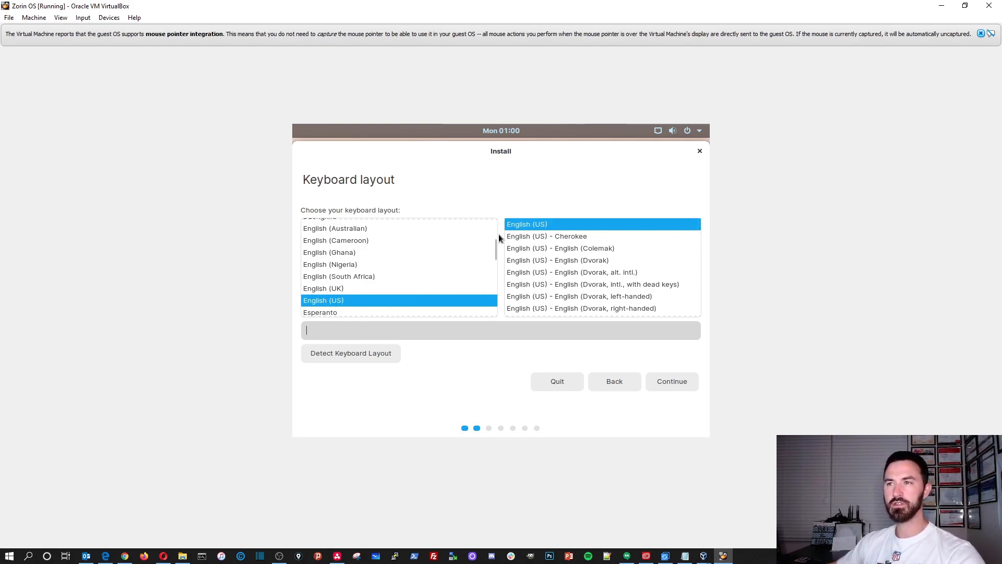
left_click(680, 383)
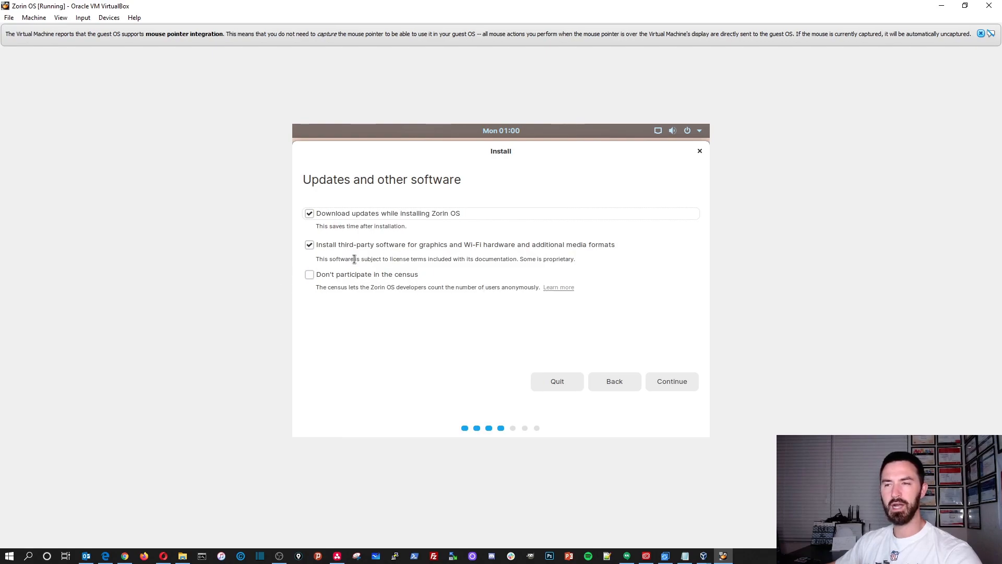
Step: Keep update downloads and third-party software enabled, and install with Erase disk and install Zorin OS, approving the disk changes
left_click(677, 381)
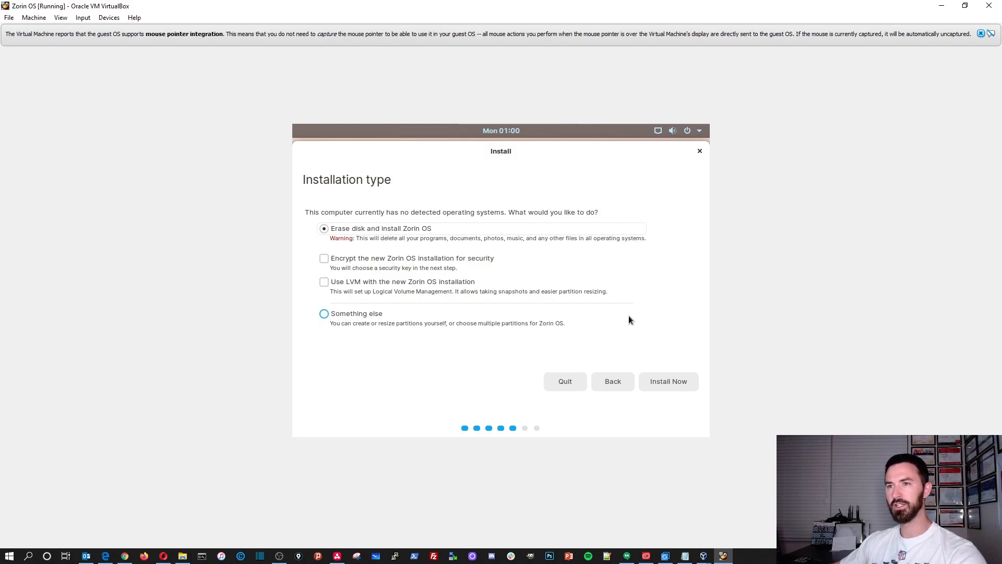
left_click(672, 383)
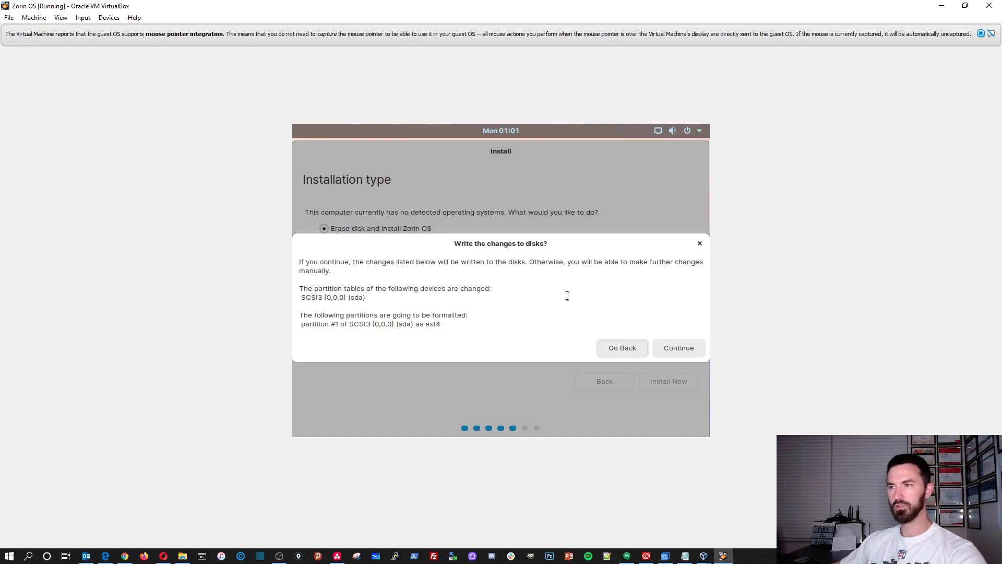
left_click(690, 346)
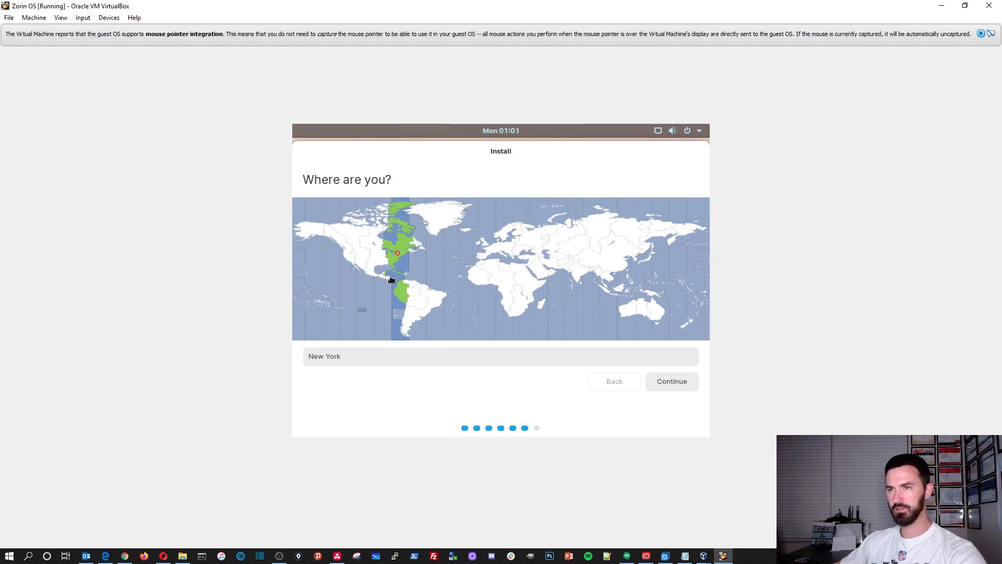
Step: Accept New York as the location, enter the user's name and set the computer's name to pdg-vm
left_click(670, 384)
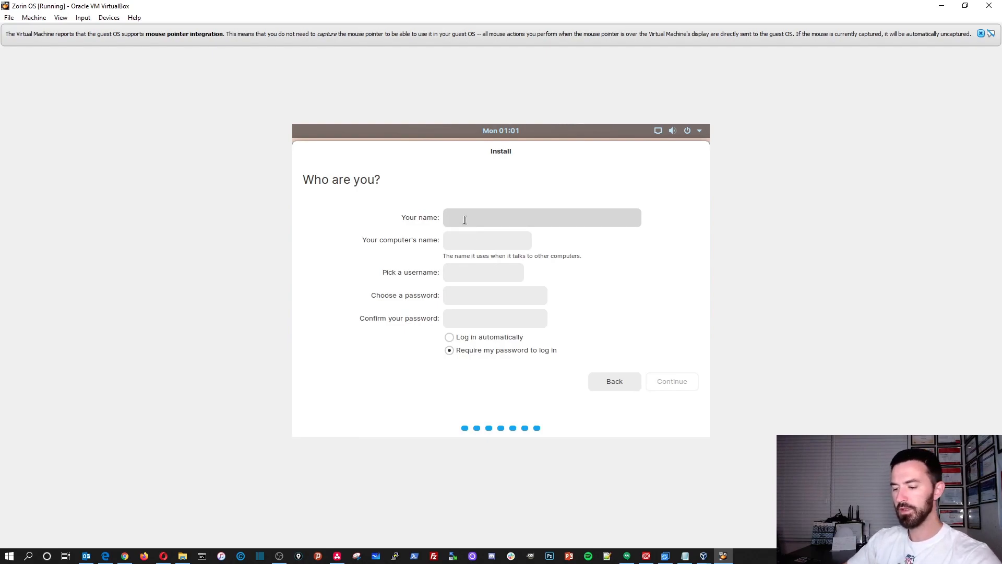
type("patrick")
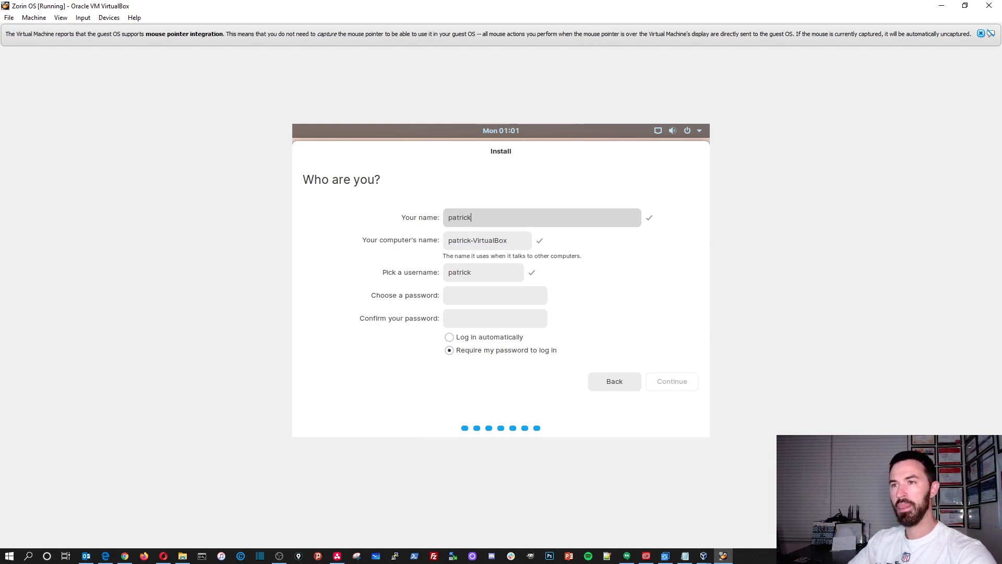
key("Tab")
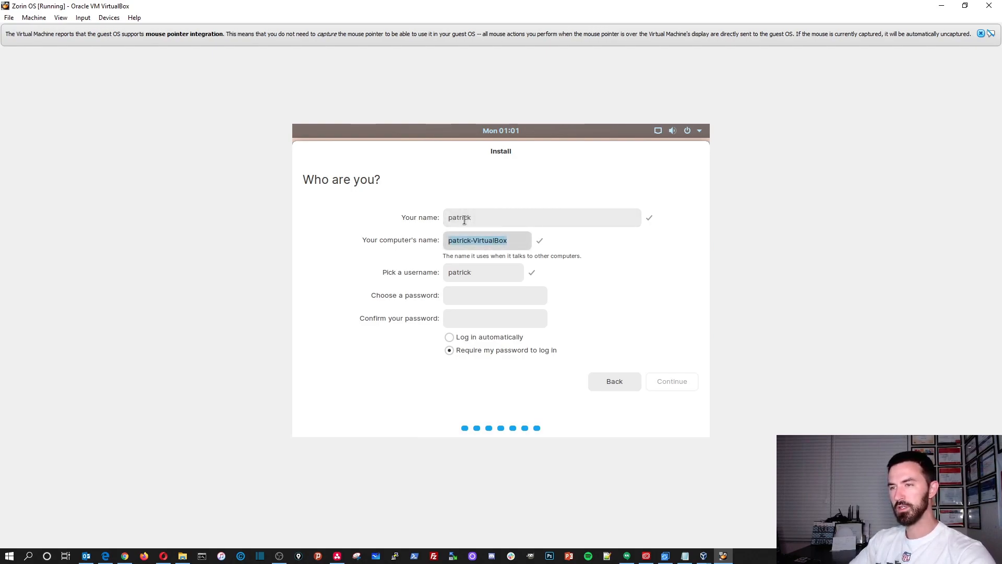
type("pdg")
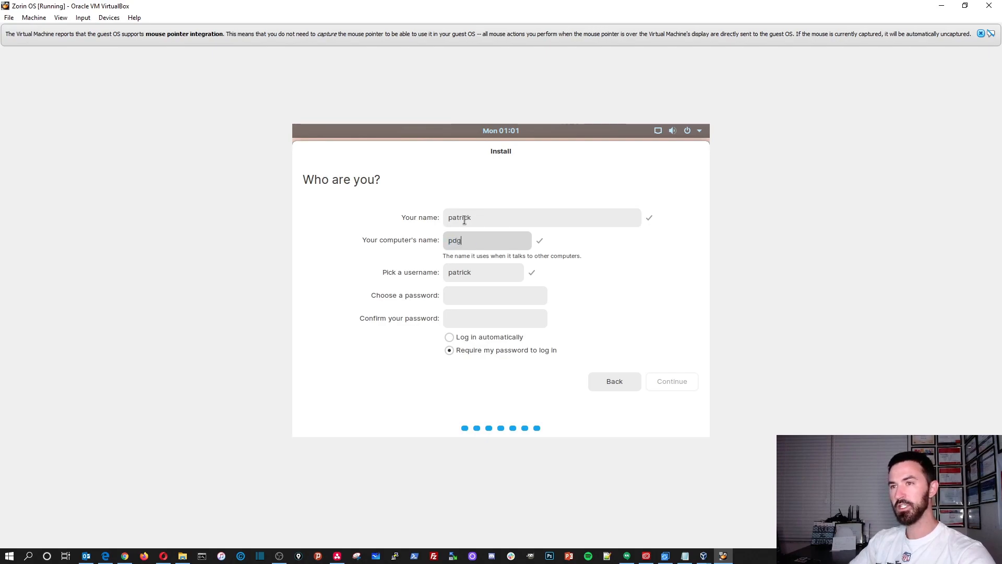
type("_")
key("BackSpace")
type("-vm")
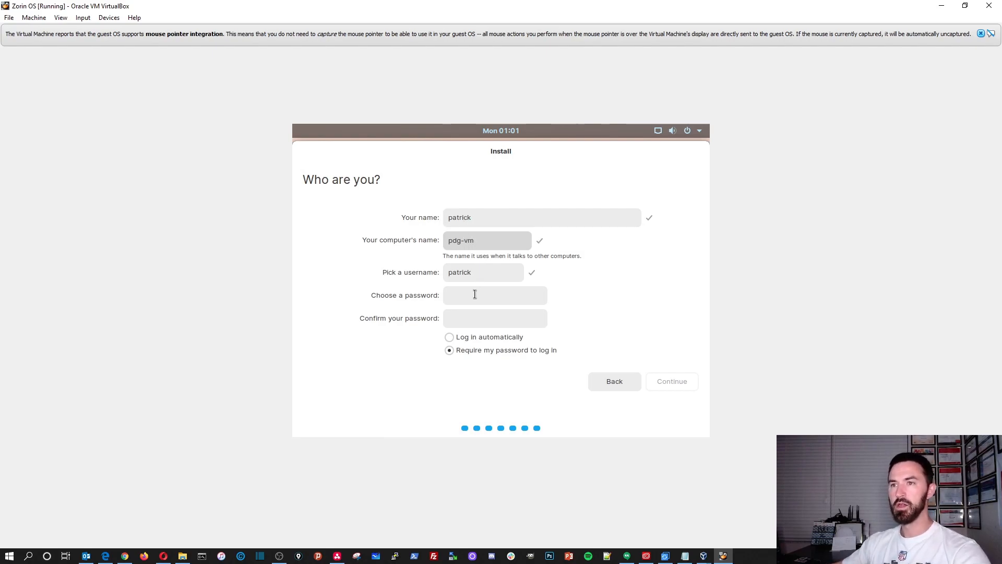
Step: Enter and confirm the account password, keep the password required at login, and continue the installation
type("************")
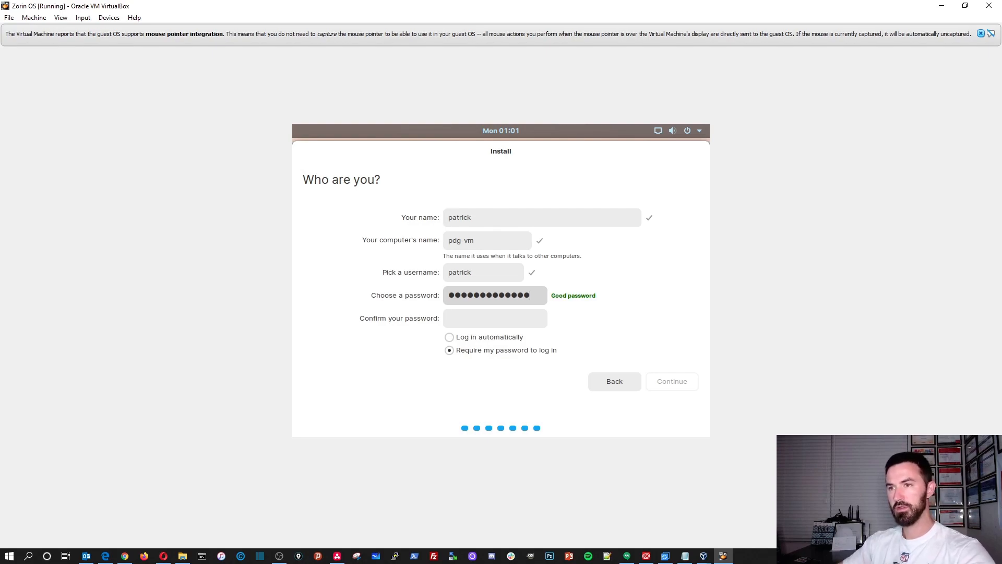
key("Tab")
type("**************")
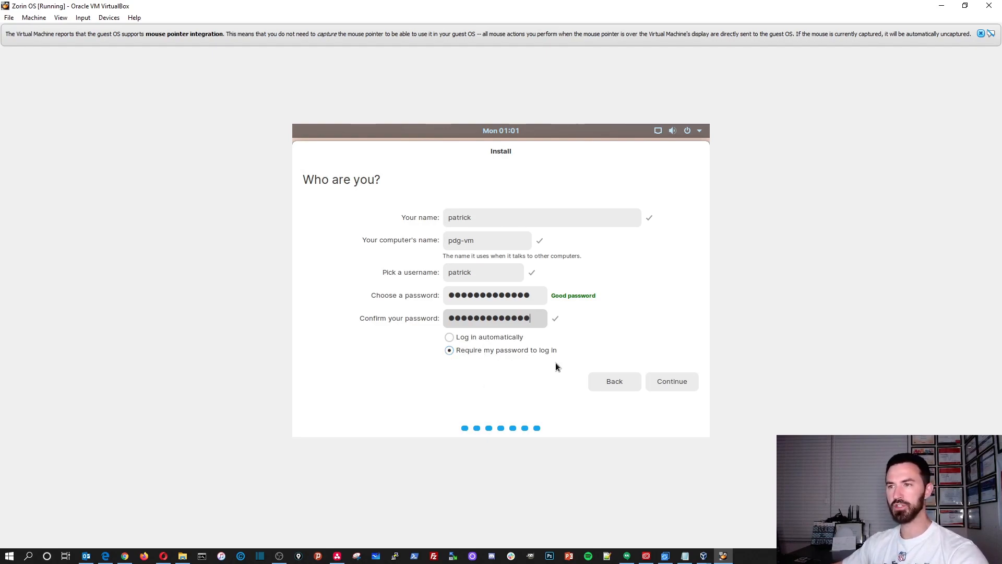
left_click(682, 381)
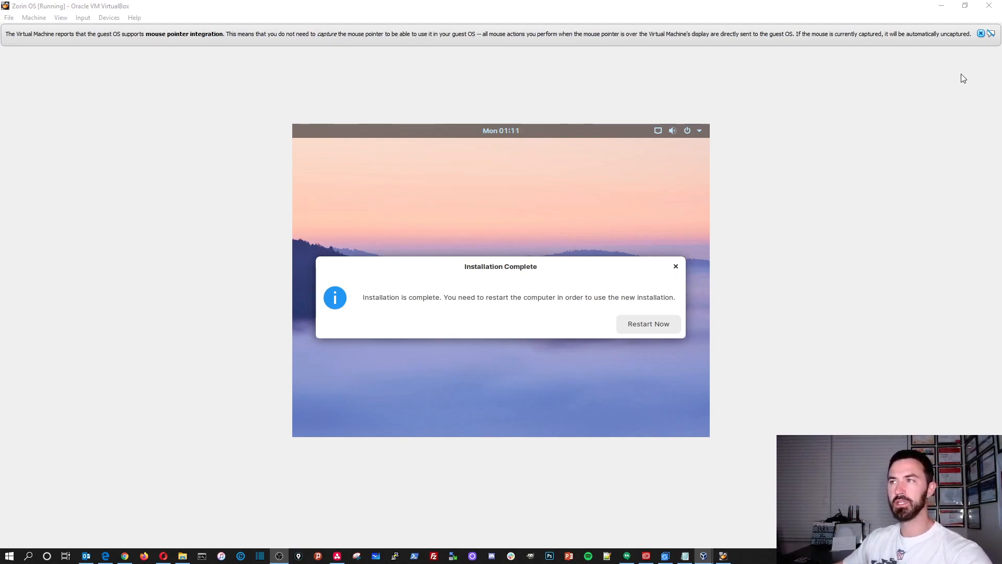
Step: Dismiss the mouse integration notices and restart the virtual machine to finish the Zorin OS installation
left_click(980, 35)
left_click(980, 35)
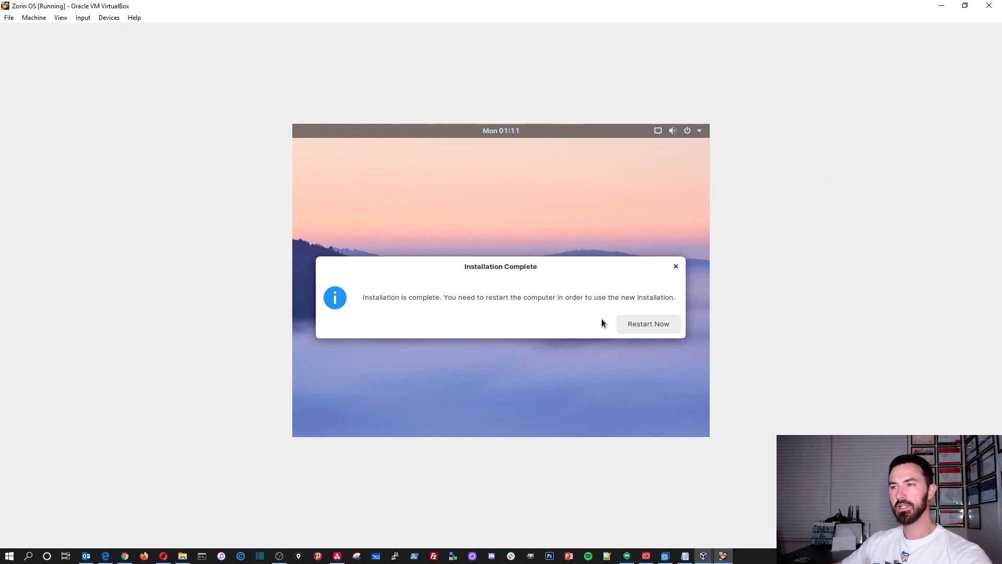
left_click(635, 329)
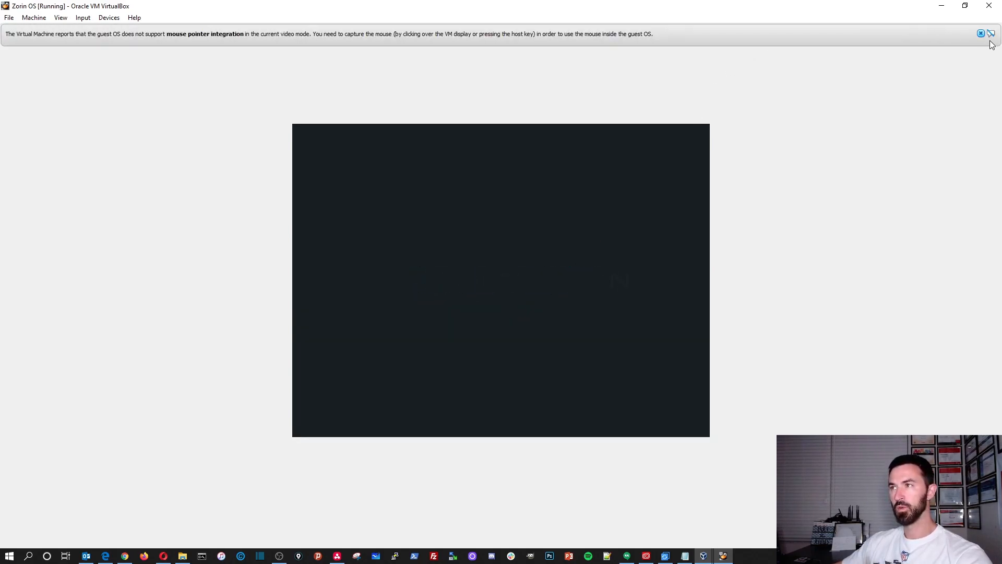
left_click(981, 33)
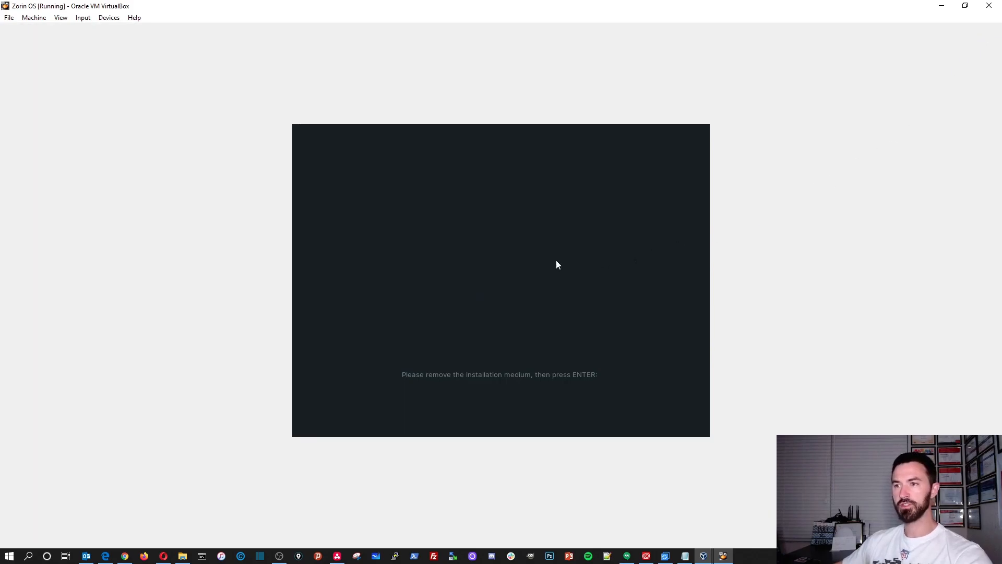
Step: Continue the restart past the installation-medium prompt and check in the virtual machine's storage settings whether the optical drive is empty
key("Return")
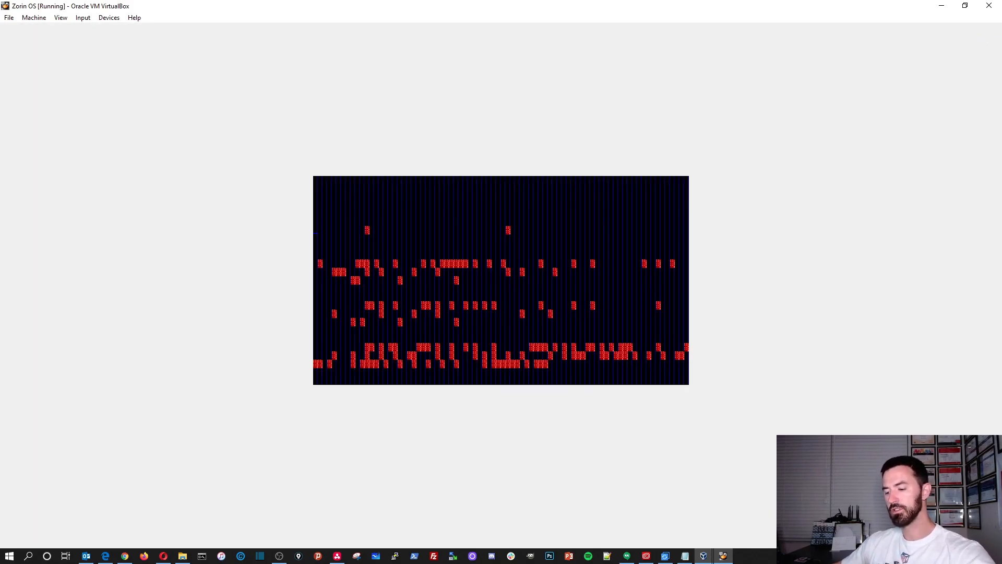
left_click(83, 17)
mouse_move(109, 17)
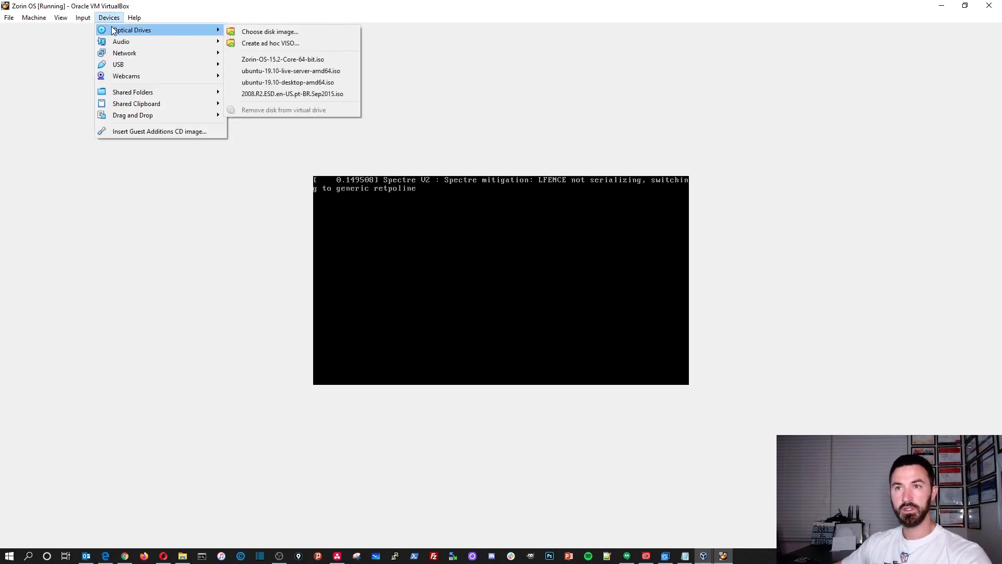
left_click(47, 30)
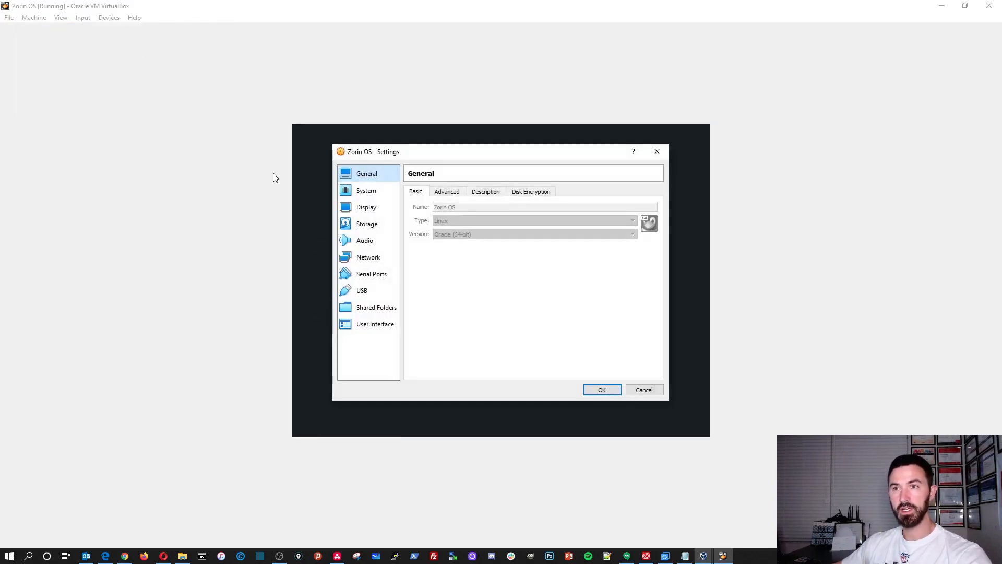
left_click(366, 191)
left_click(367, 224)
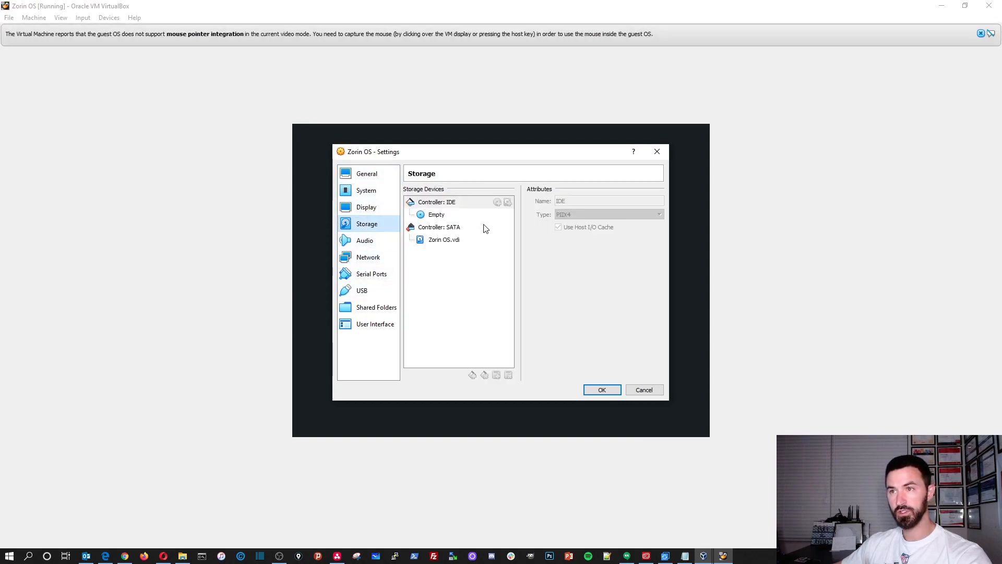
left_click(449, 215)
left_click(644, 389)
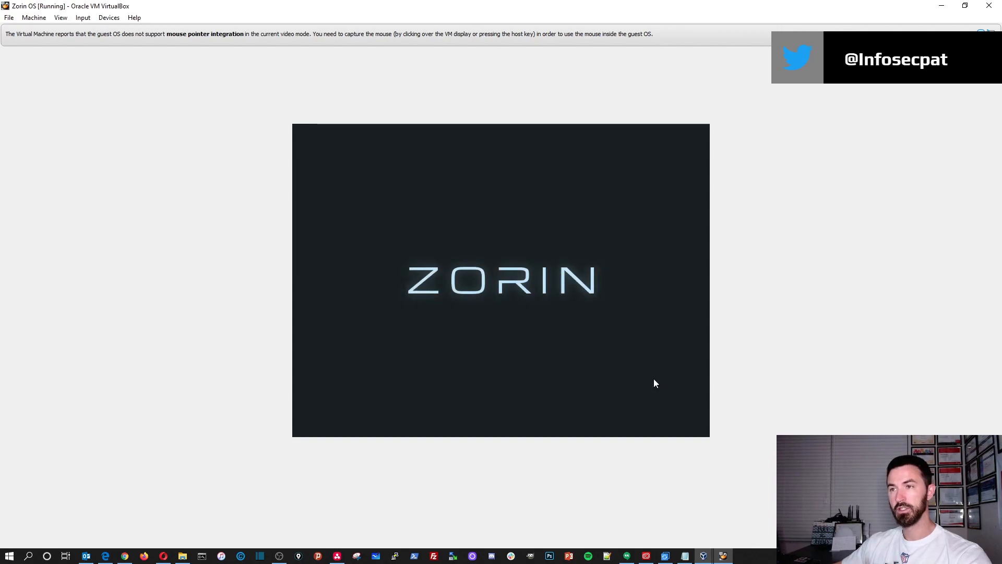
Step: Dismiss the mouse integration notice and log in to Zorin OS by entering the account password
left_click(991, 34)
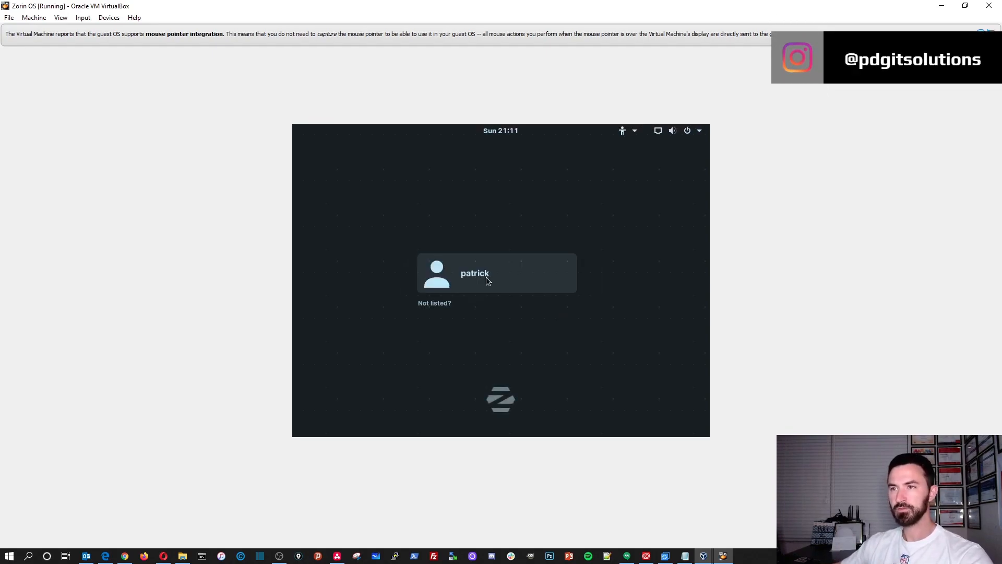
left_click(489, 277)
type("•••••••••••••")
key("Return")
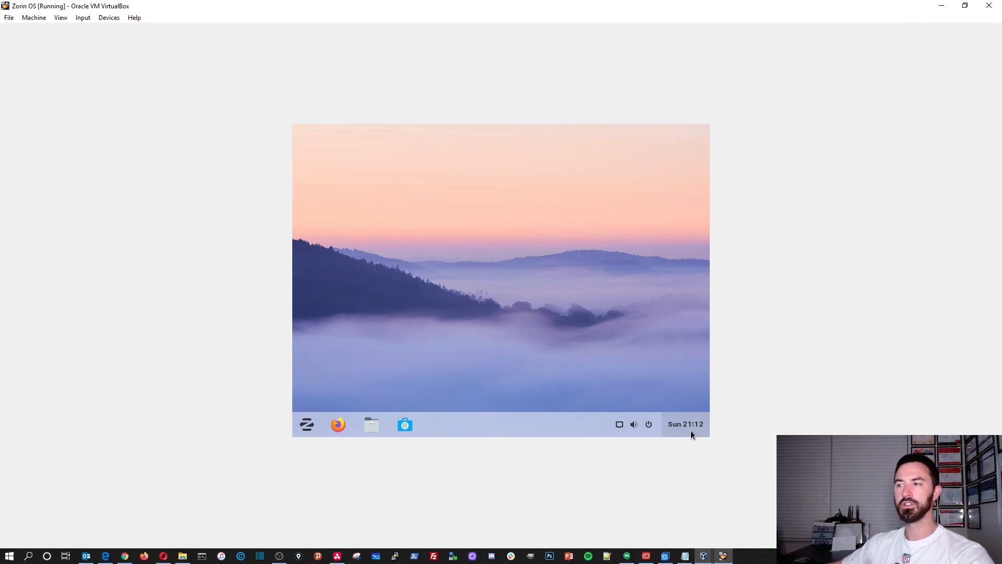
Step: Search the applications for "te", open Terminal and list the network interfaces with ip add
left_click(307, 424)
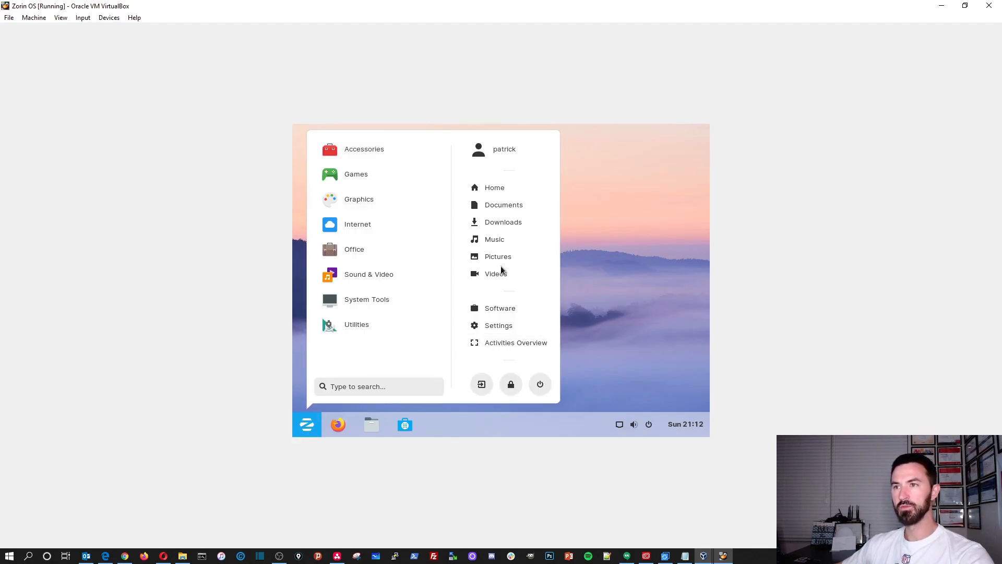
left_click(362, 387)
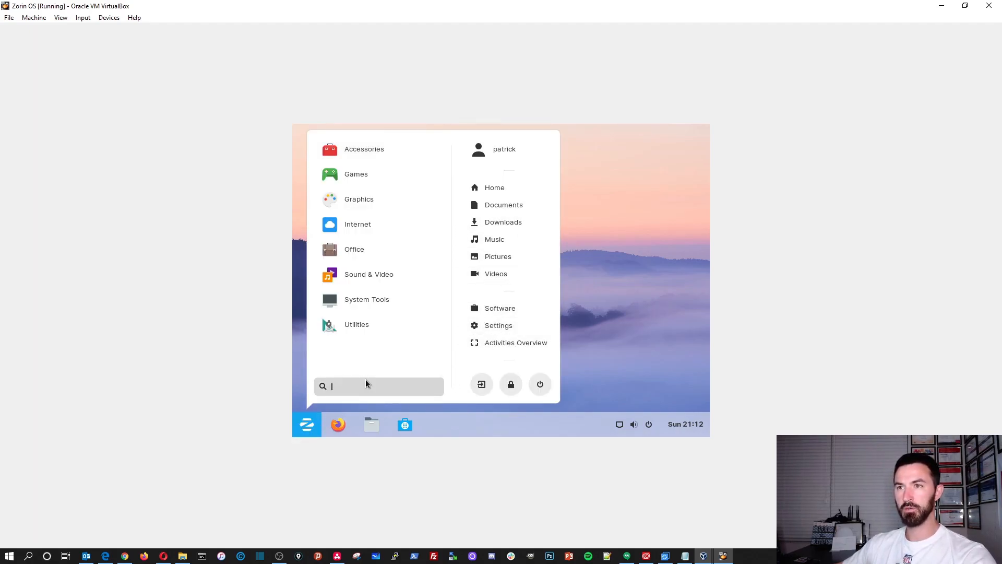
type("te")
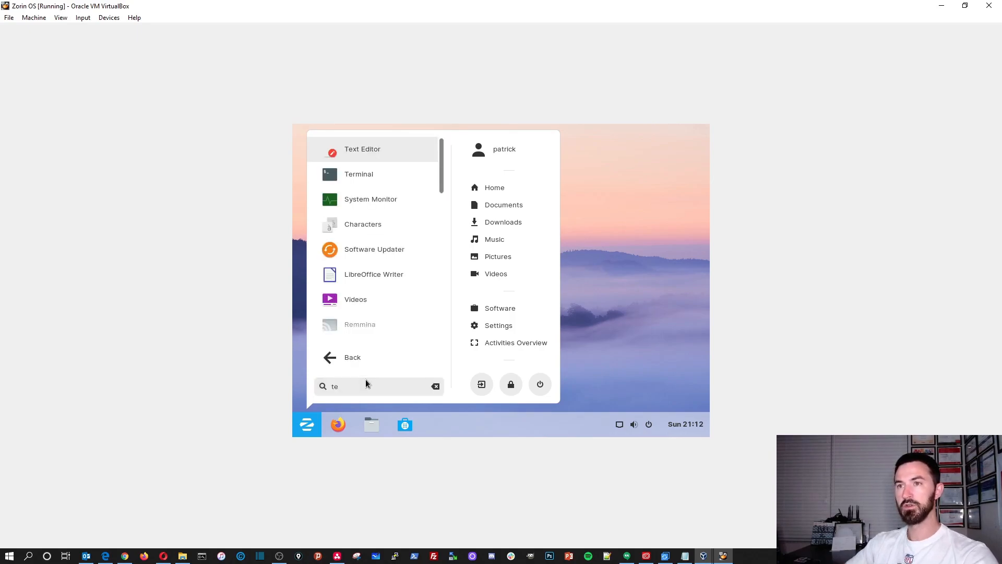
left_click(349, 175)
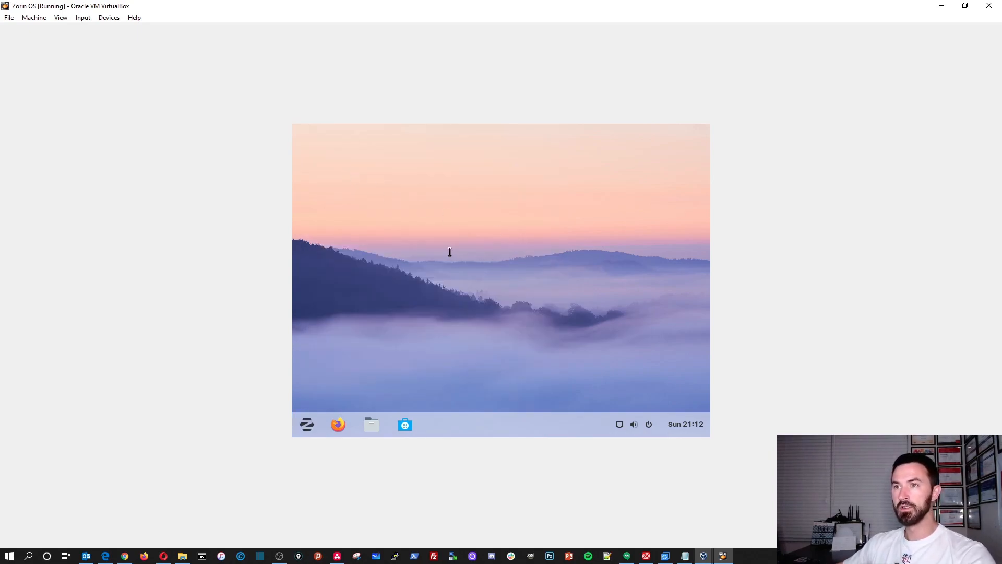
type("ip add")
key("Return")
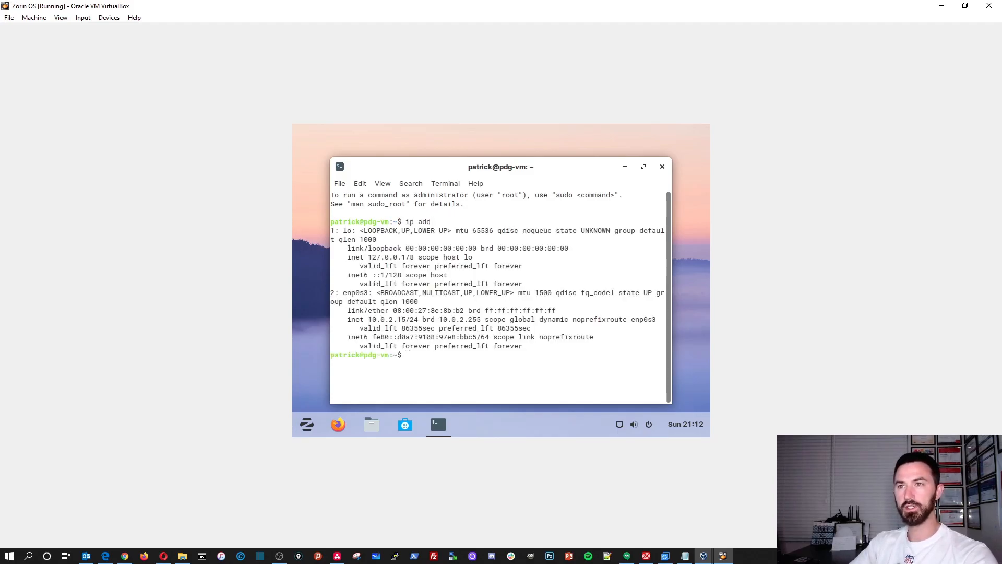
Step: Try the ifconfig command, maximize the terminal and display the routing table with ip ro
type("ifconfig")
key("Return")
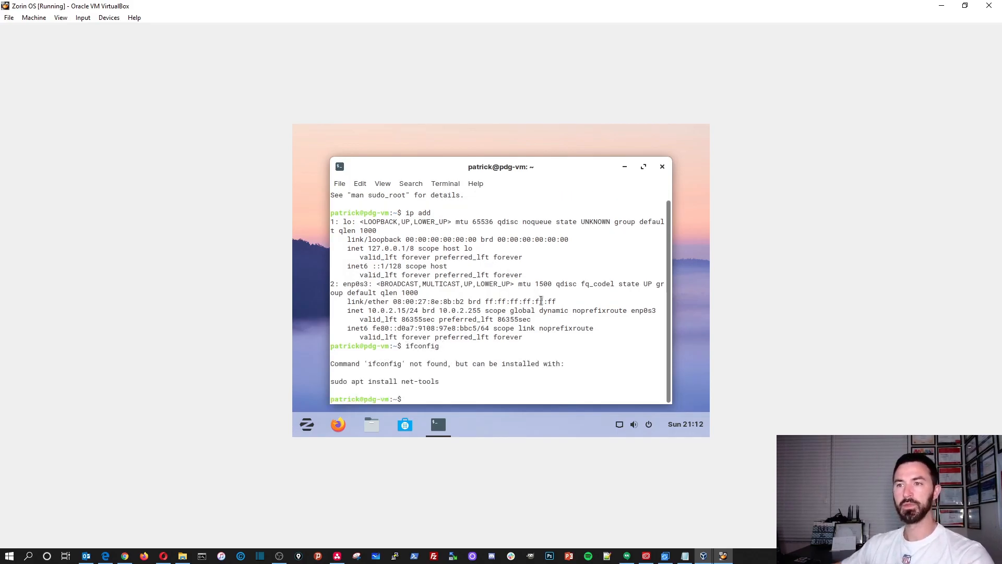
left_click(644, 167)
type("ip ropu")
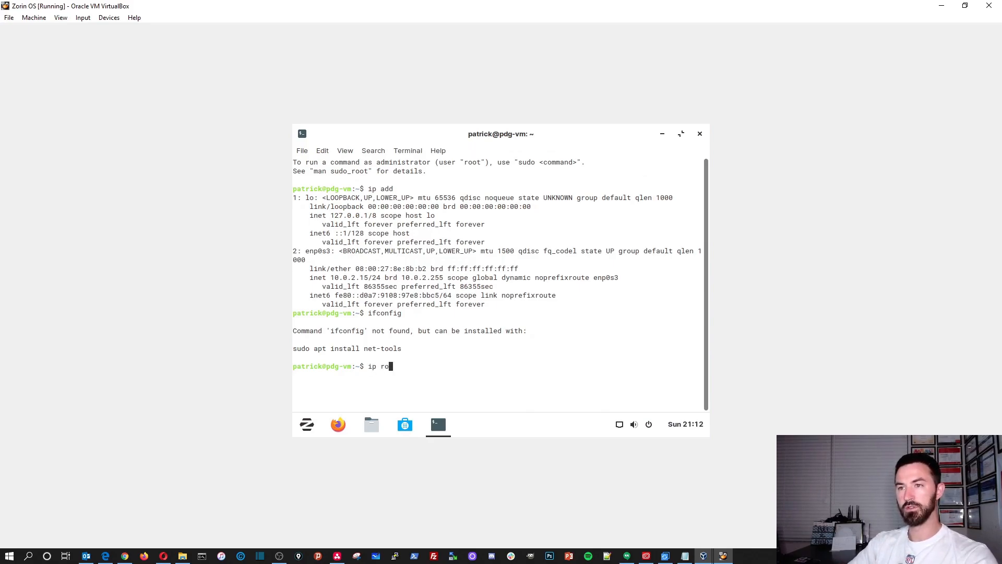
key("BackSpace")
key("Return")
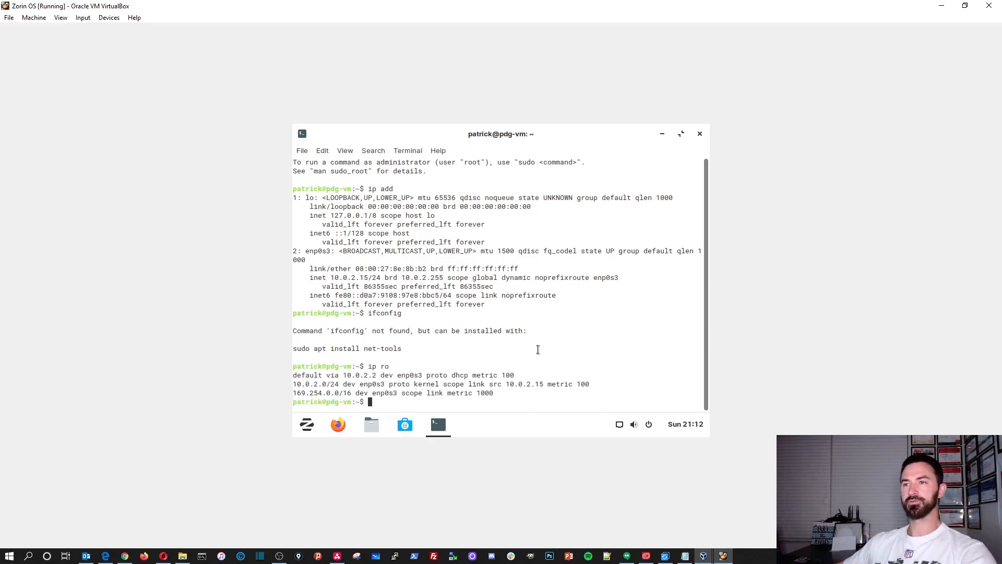
Step: Clear the terminal output with the clear command and close the terminal window
type("clearn")
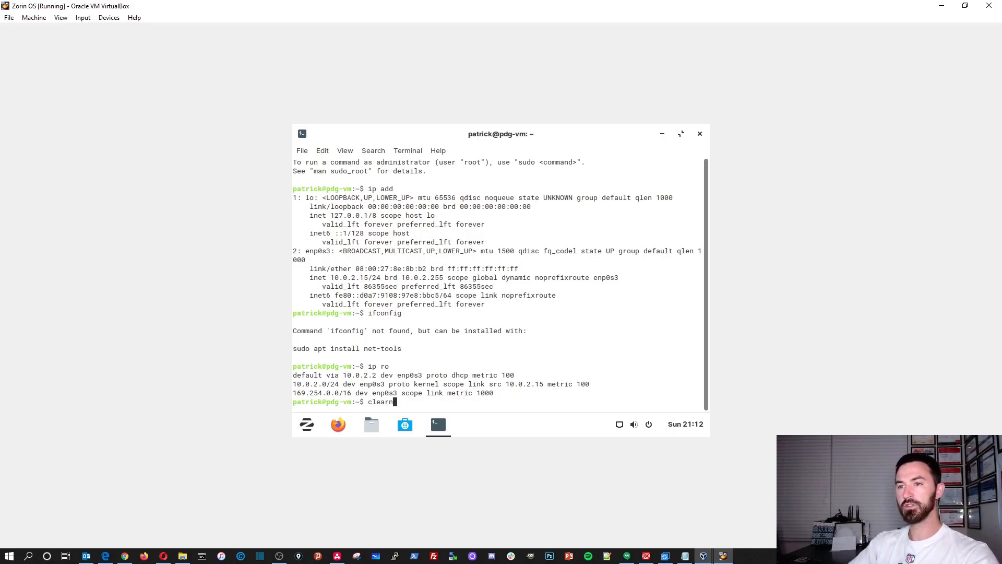
key("Return")
type("clear")
key("Return")
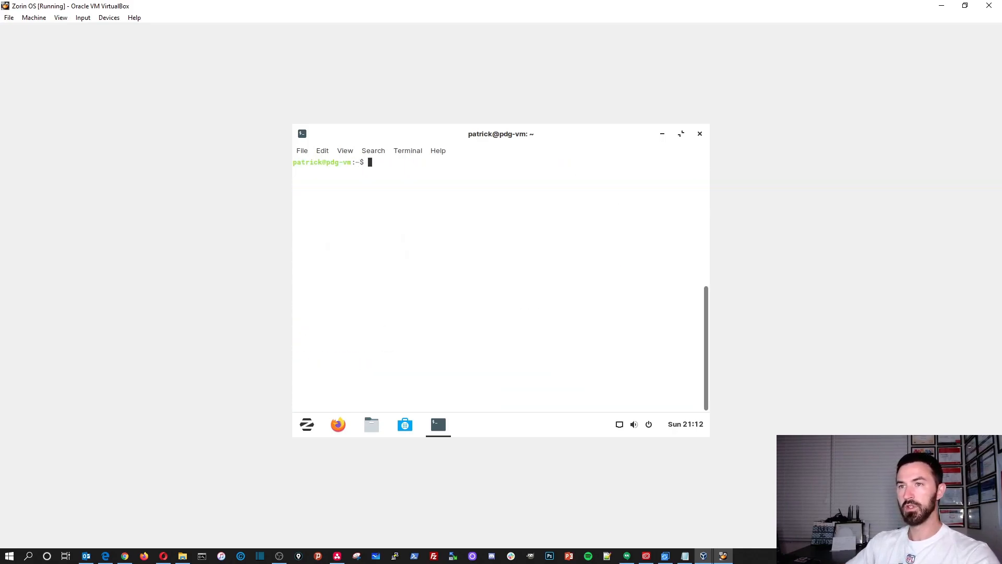
left_click(700, 135)
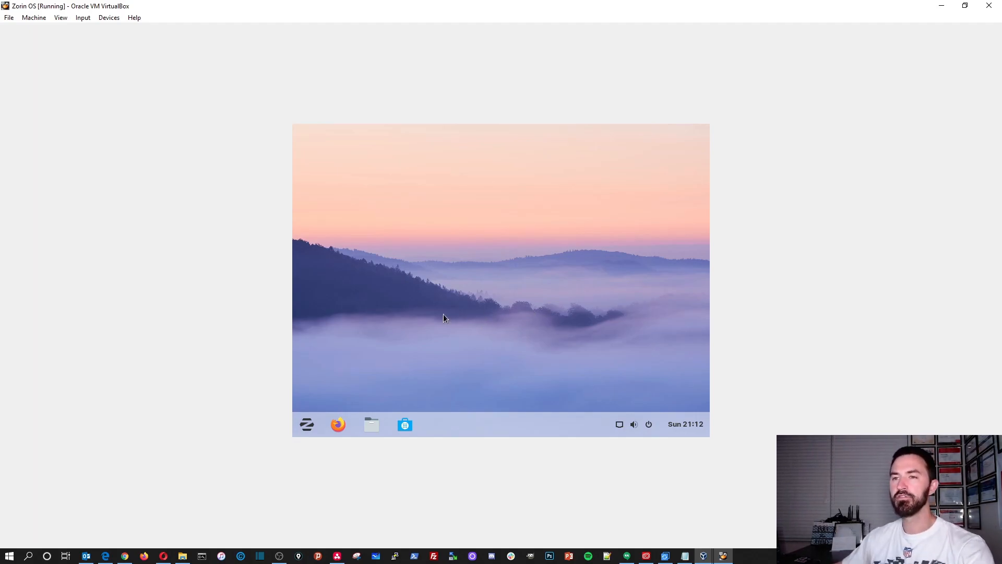
left_click(110, 19)
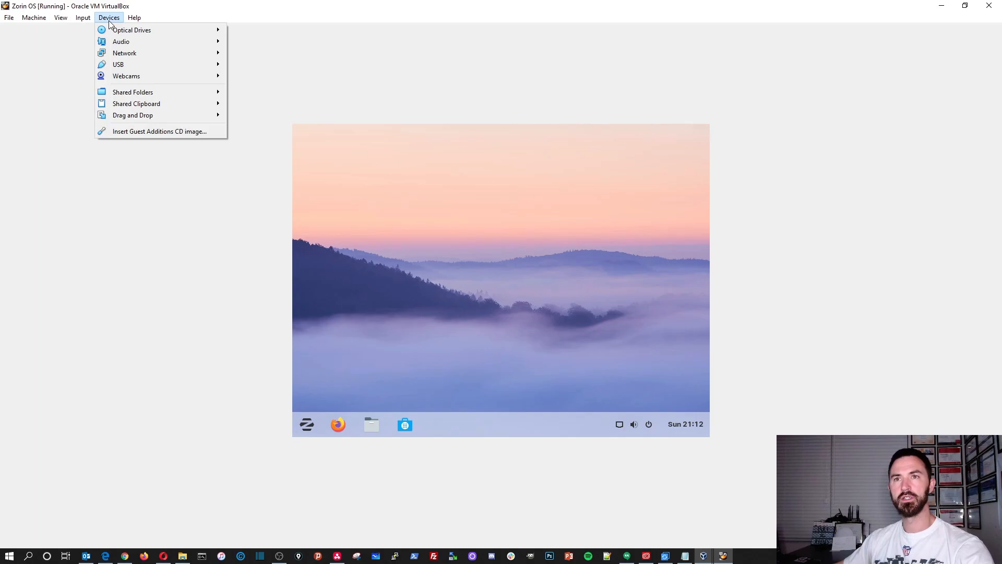
left_click(137, 132)
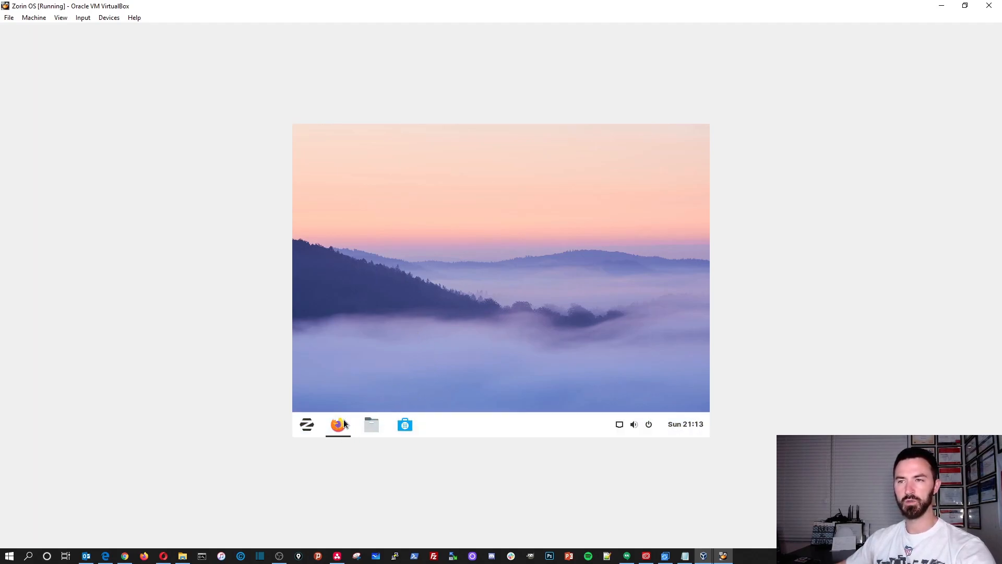
Step: Load google.com in Firefox to test the internet connection, and close the browser
mouse_move(345, 426)
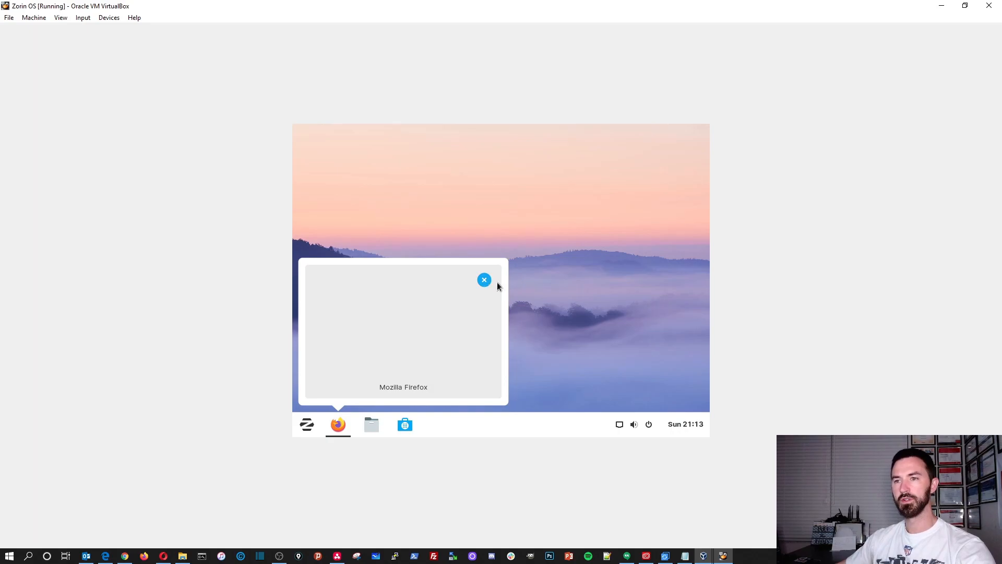
left_click(494, 286)
left_click(463, 152)
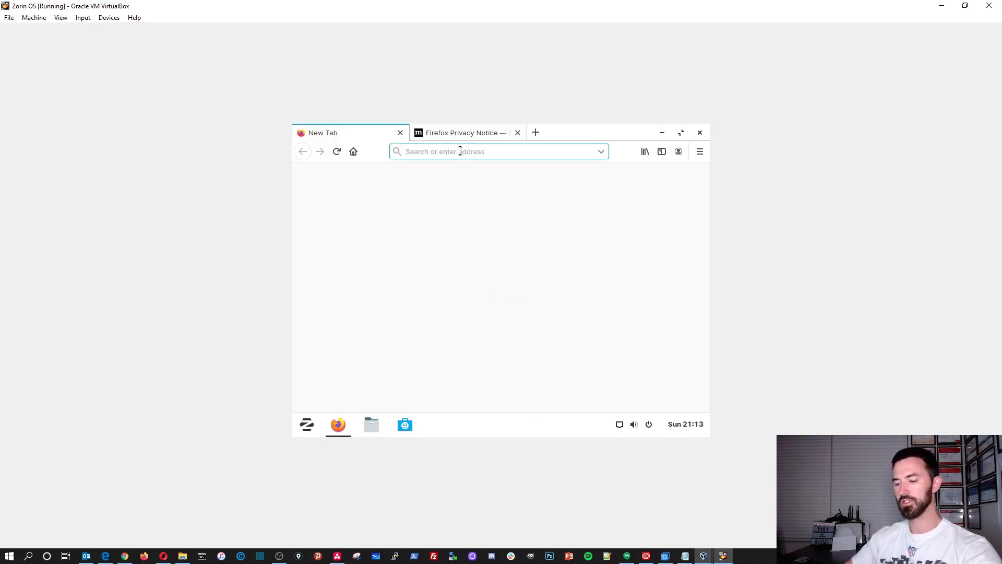
type("google.com")
key("Return")
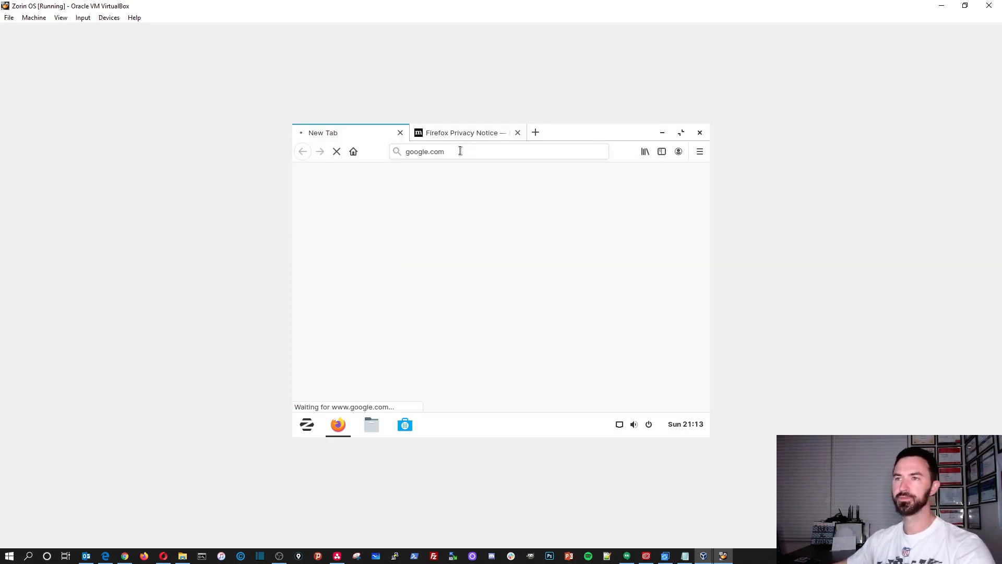
left_click(517, 133)
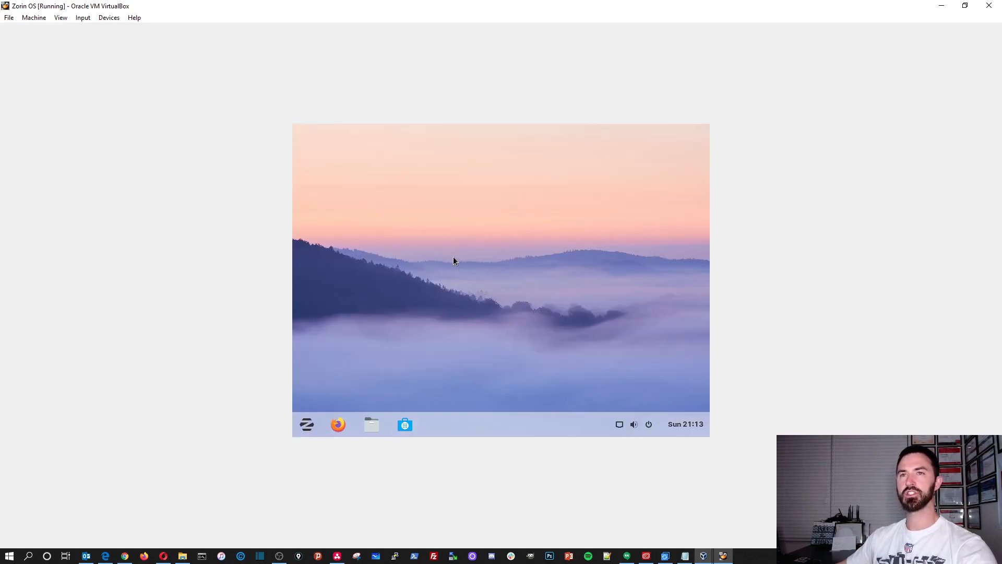
Step: Insert the Guest Additions CD image, run its installer and authenticate with the account password
left_click(109, 18)
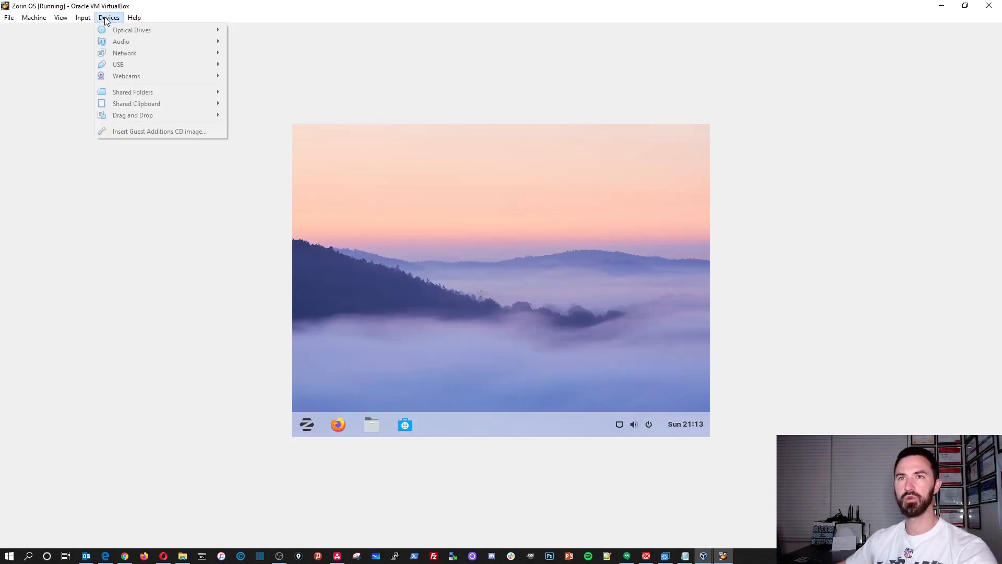
left_click(135, 133)
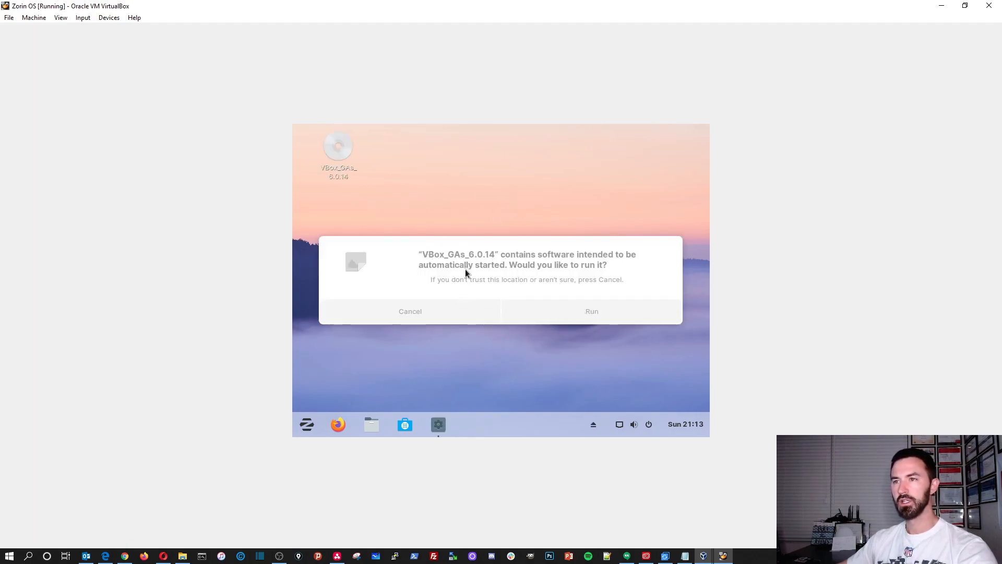
left_click(564, 311)
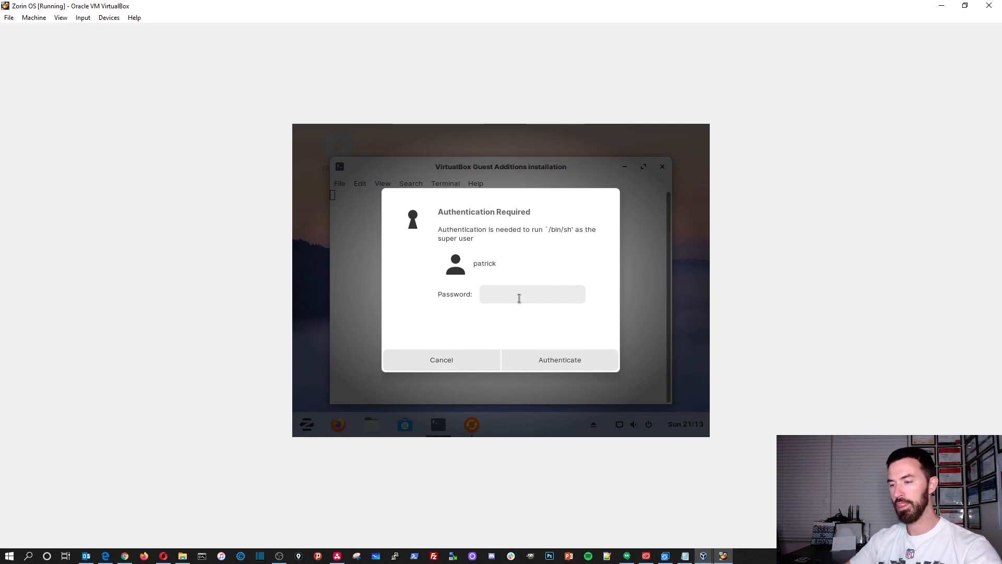
type("••••••••••")
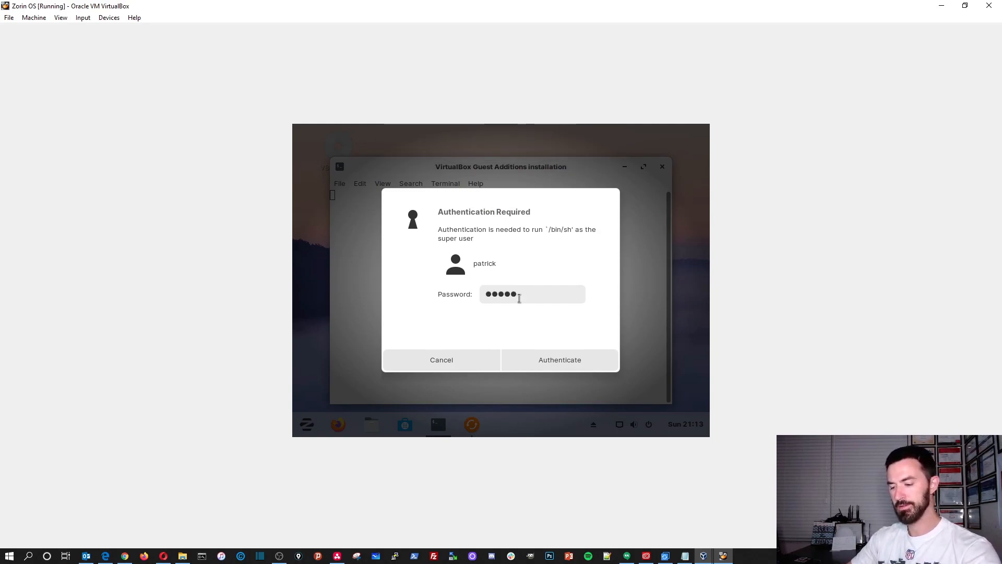
left_click(572, 367)
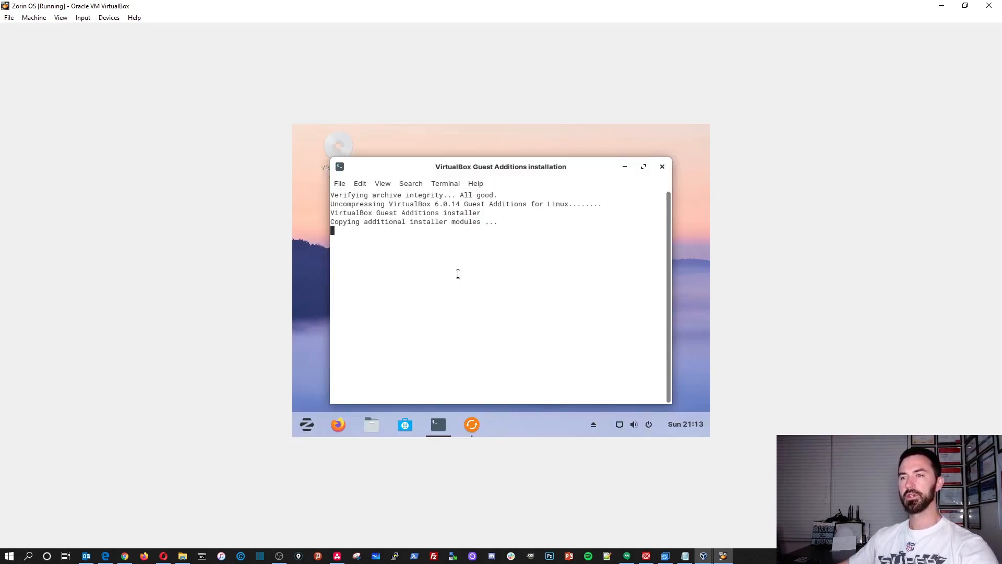
Step: Reposition the Guest Additions installation window to read its output, and close it when the installer ends
left_click_drag(489, 171, 469, 164)
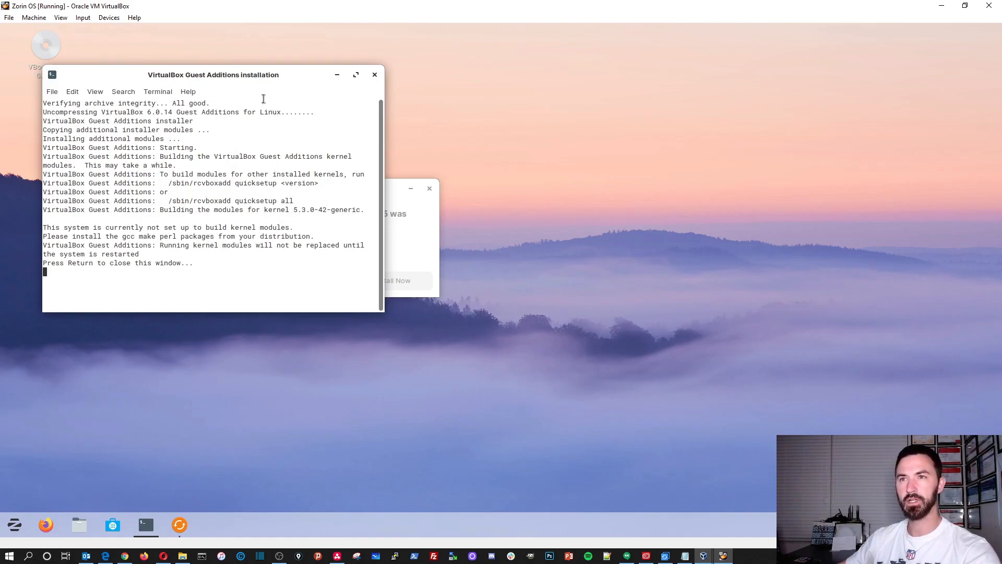
left_click_drag(254, 75, 338, 86)
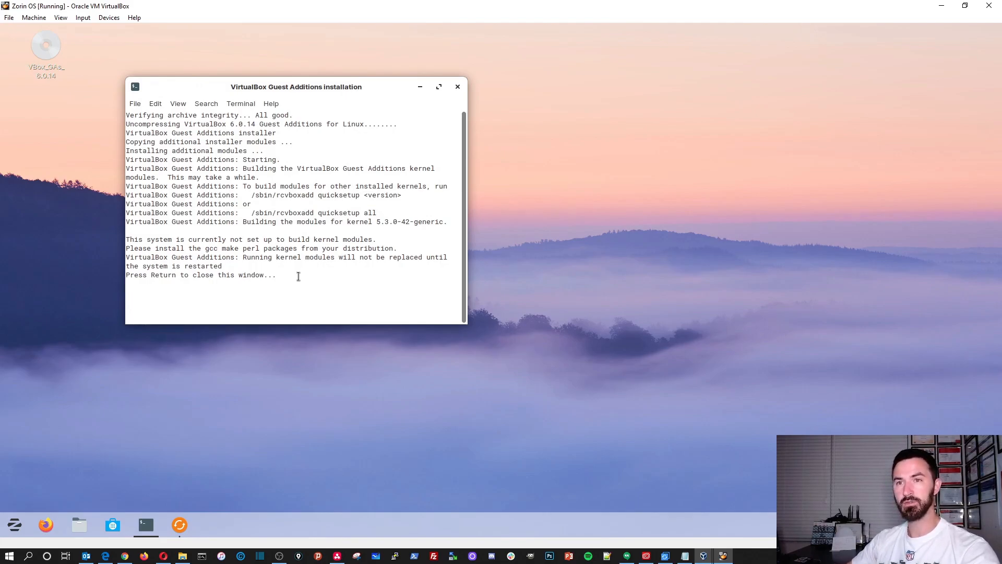
key("Return")
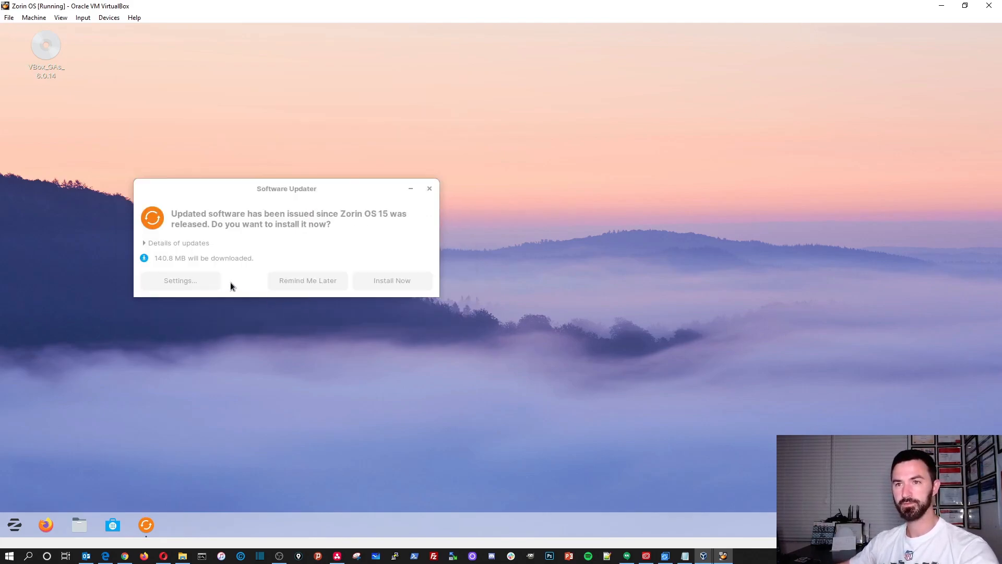
Step: Expand the details of the available updates in Software Updater and install all the selected updates
left_click(208, 243)
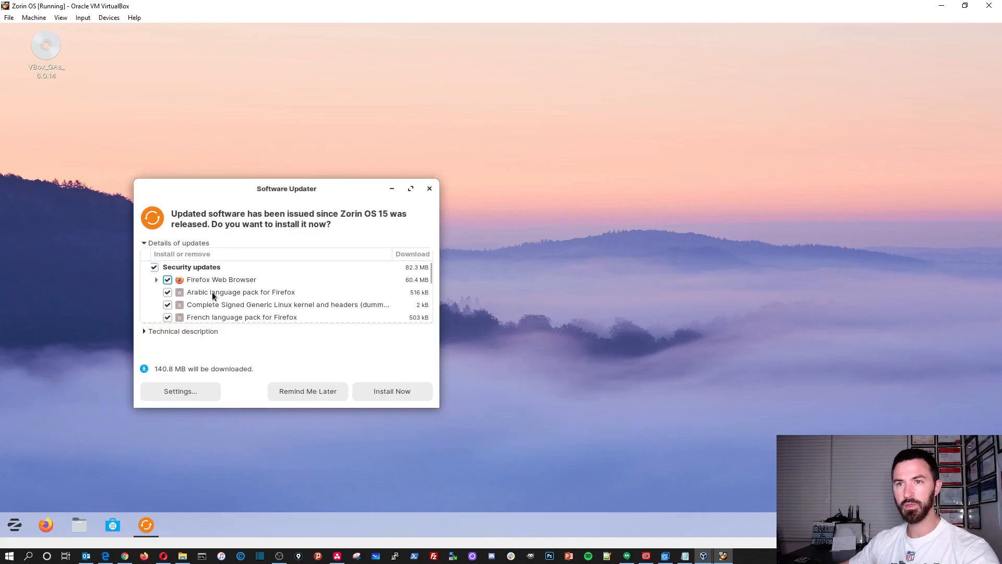
left_click(400, 398)
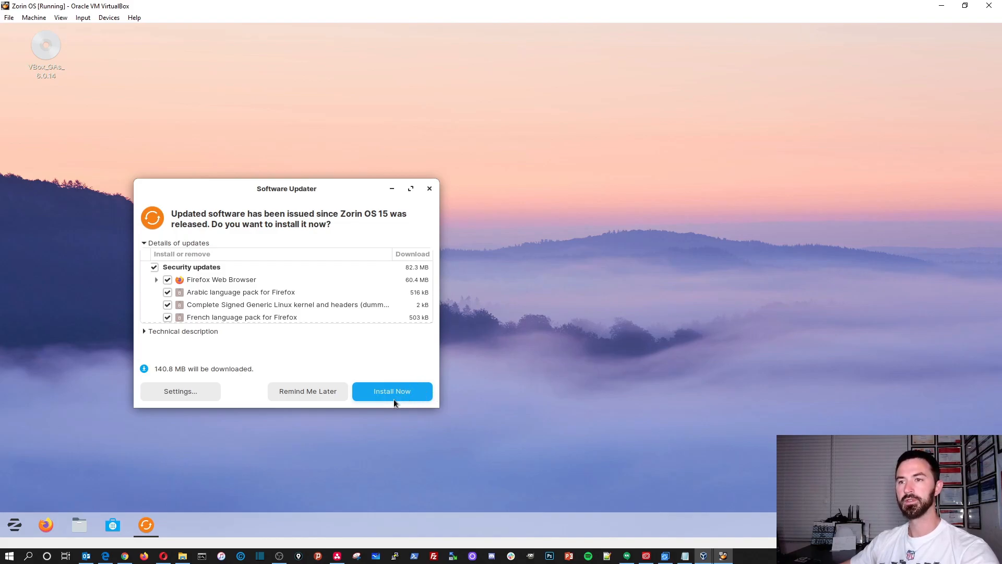
left_click(393, 383)
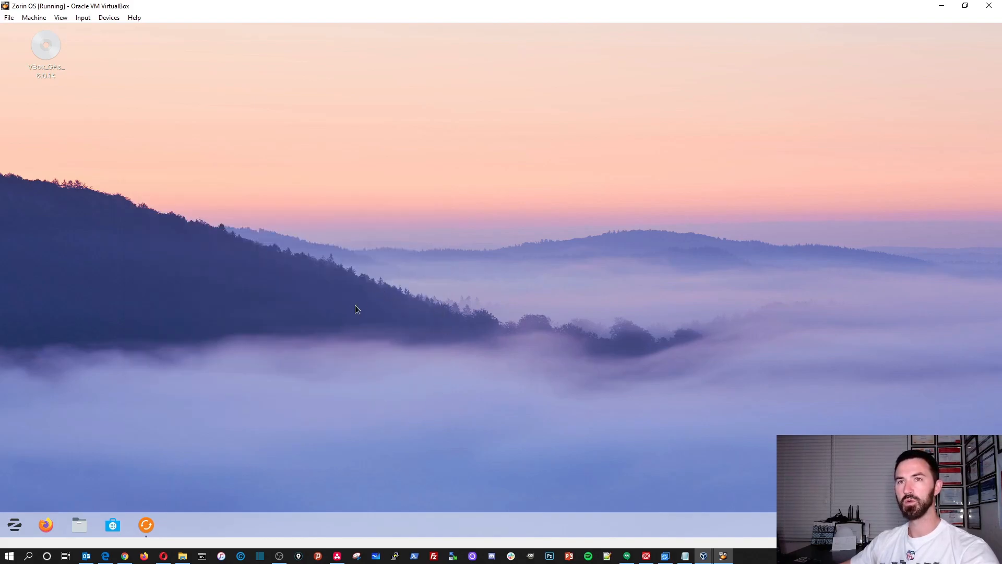
Step: Bring up the Software Updater progress window, expand its details, and move and enlarge the window
left_click(154, 526)
left_click(159, 255)
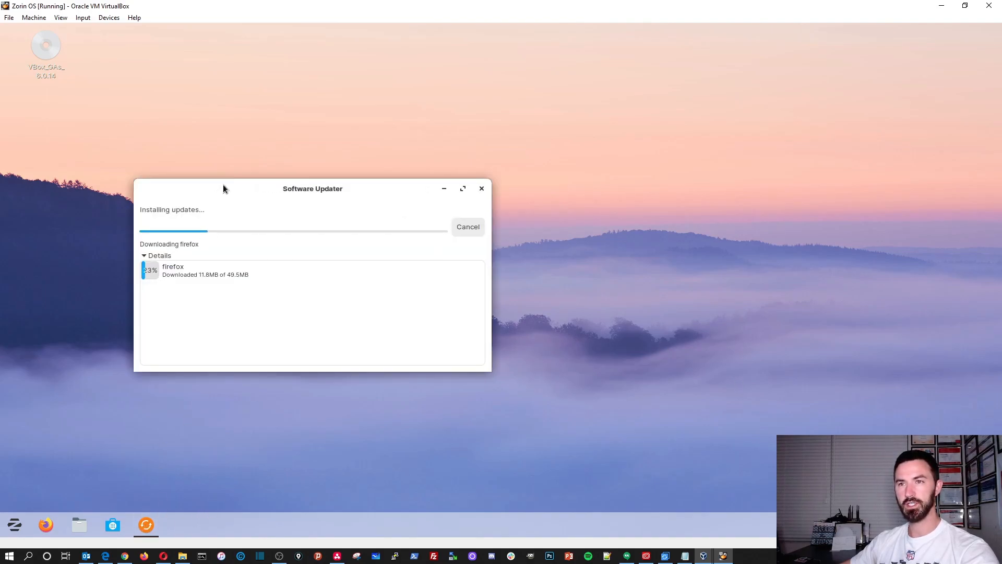
left_click_drag(223, 186, 185, 147)
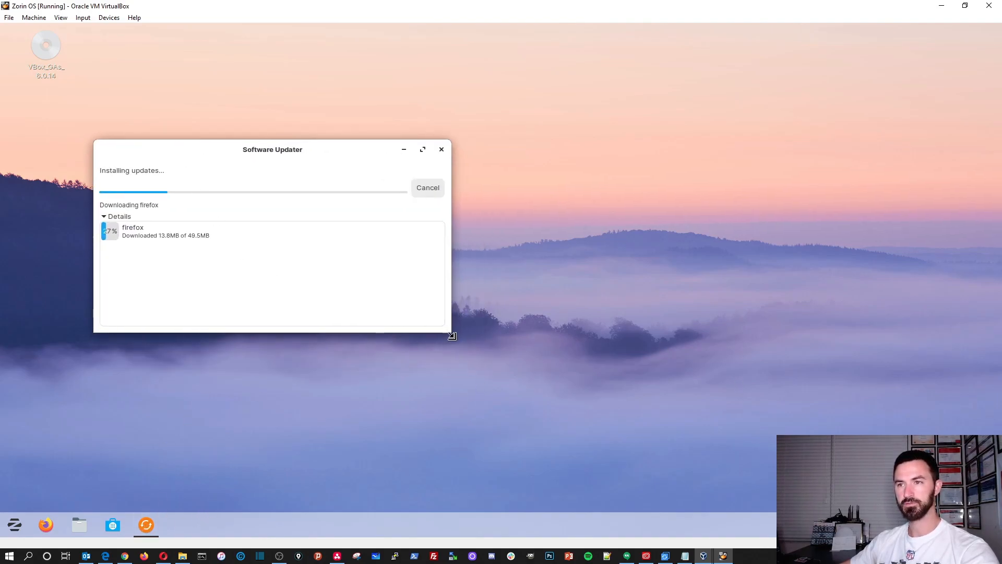
left_click_drag(449, 332, 555, 417)
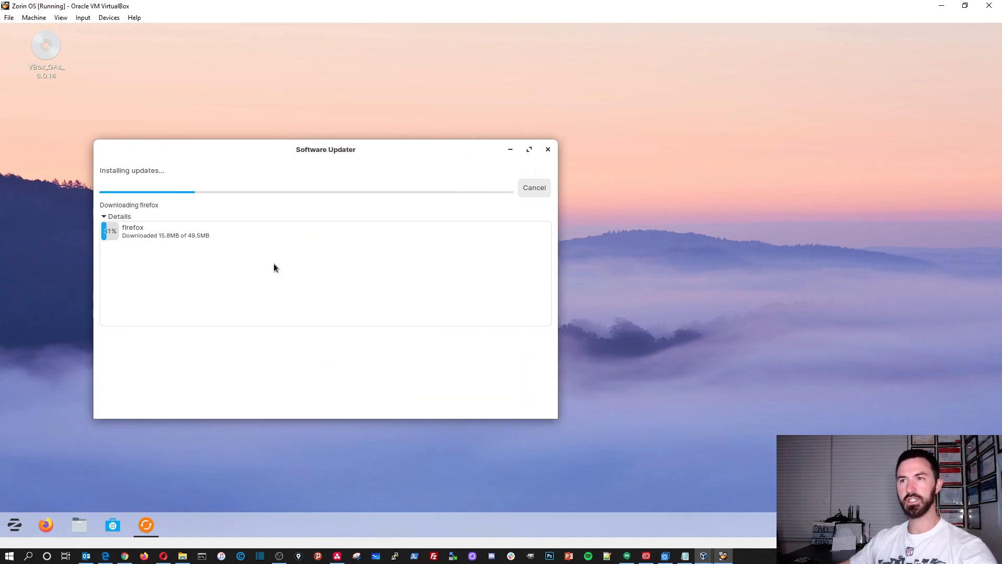